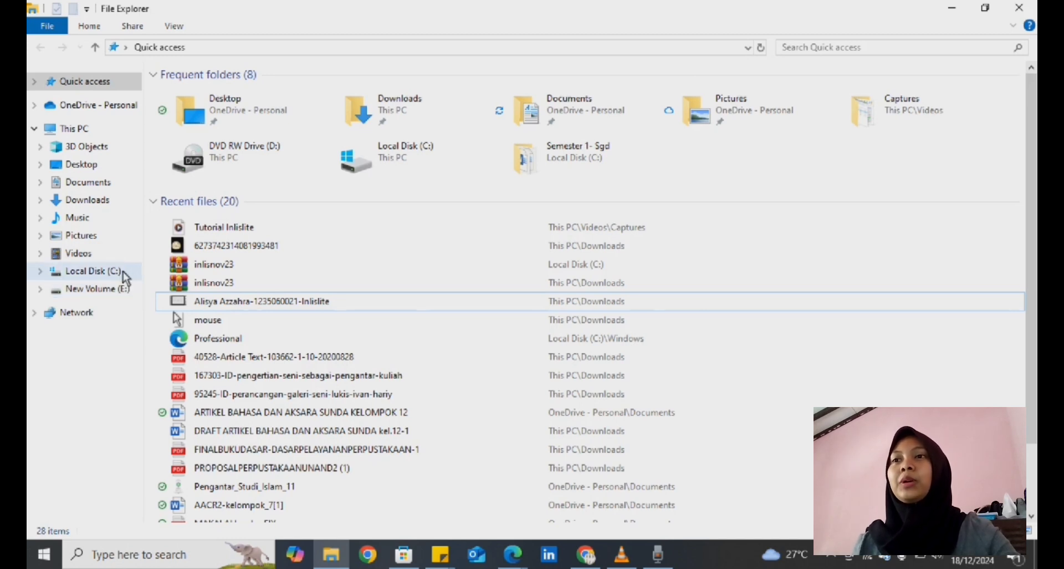
Copy the inlisnov23 archive from the Downloads folder
click(87, 200)
right_click(228, 207)
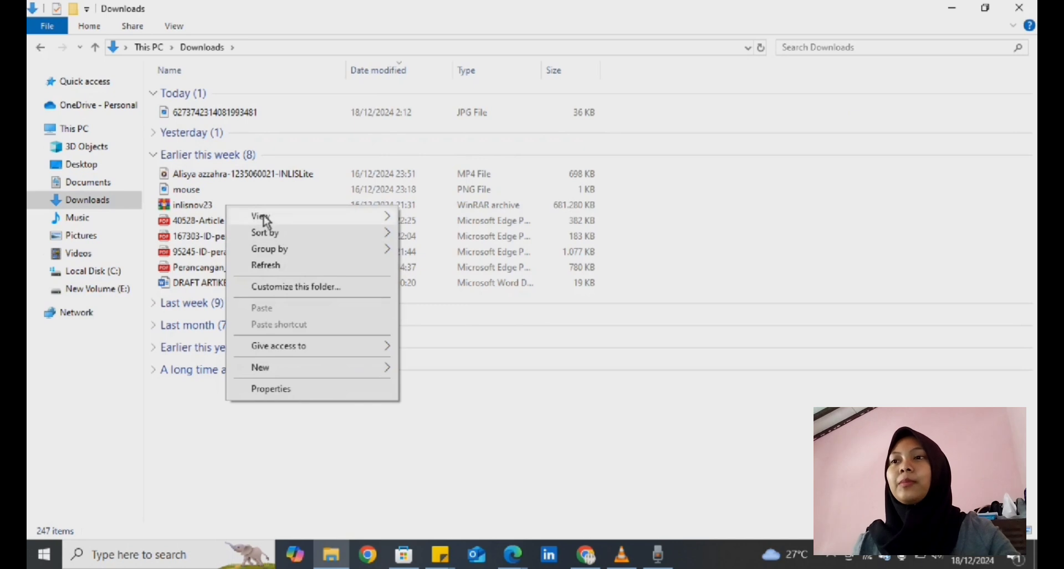
click(188, 211)
right_click(188, 210)
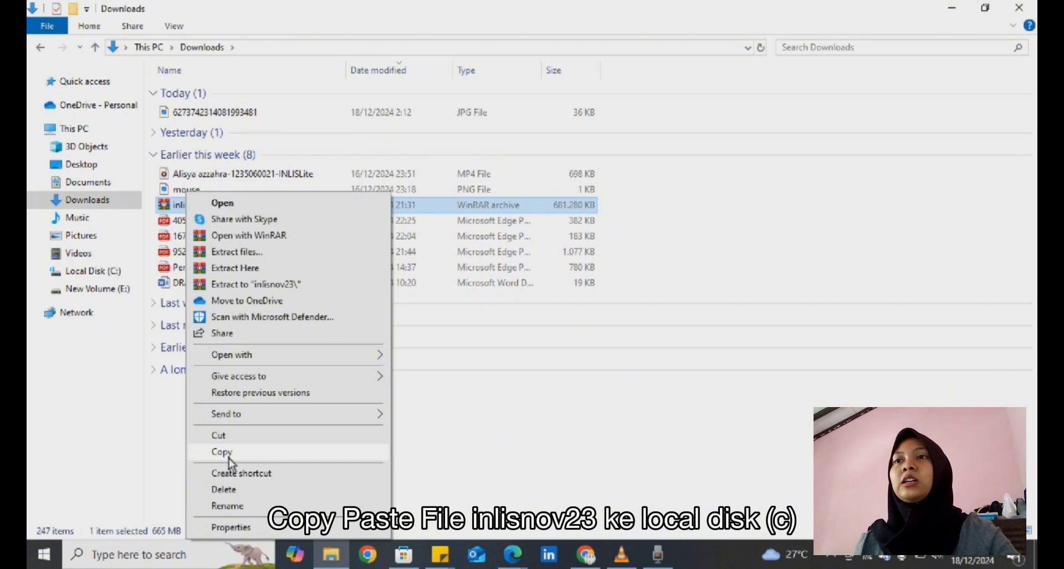
Paste the inlisnov23 archive into the root of Local Disk (C:)
click(112, 269)
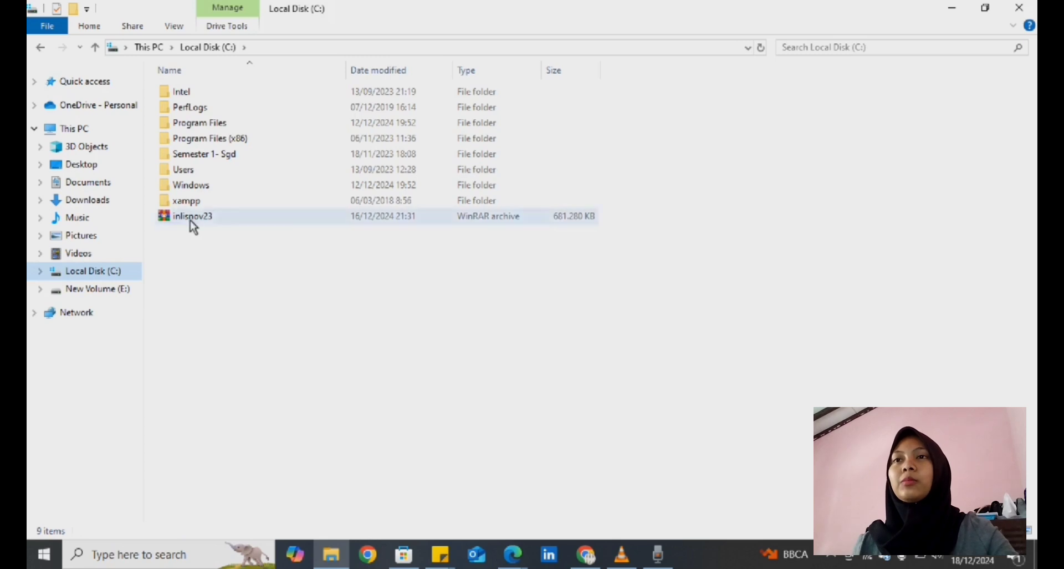
right_click(252, 225)
click(252, 220)
right_click(276, 224)
click(244, 220)
right_click(233, 224)
click(232, 220)
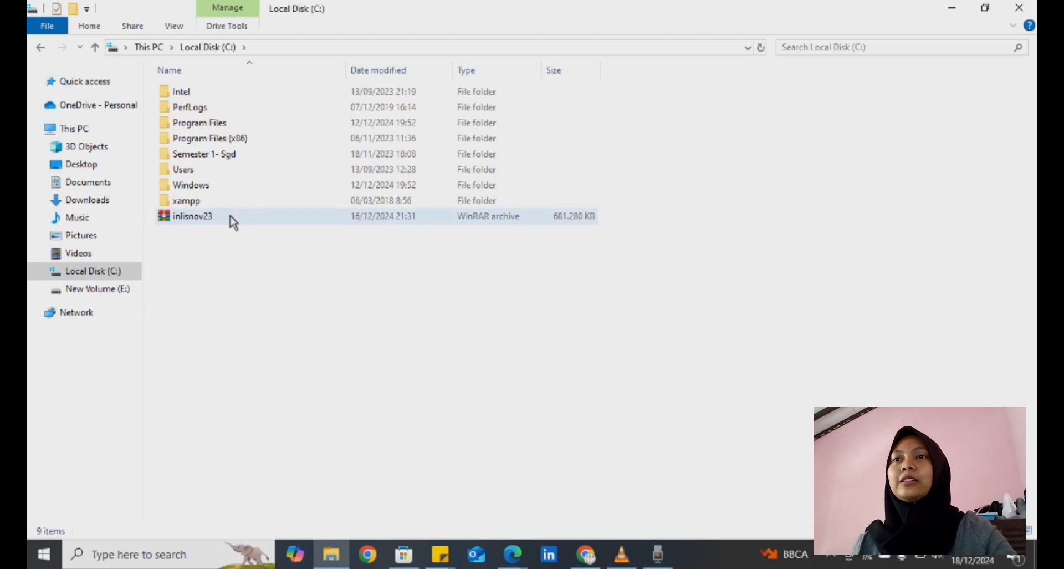
right_click(233, 219)
click(232, 219)
right_click(231, 217)
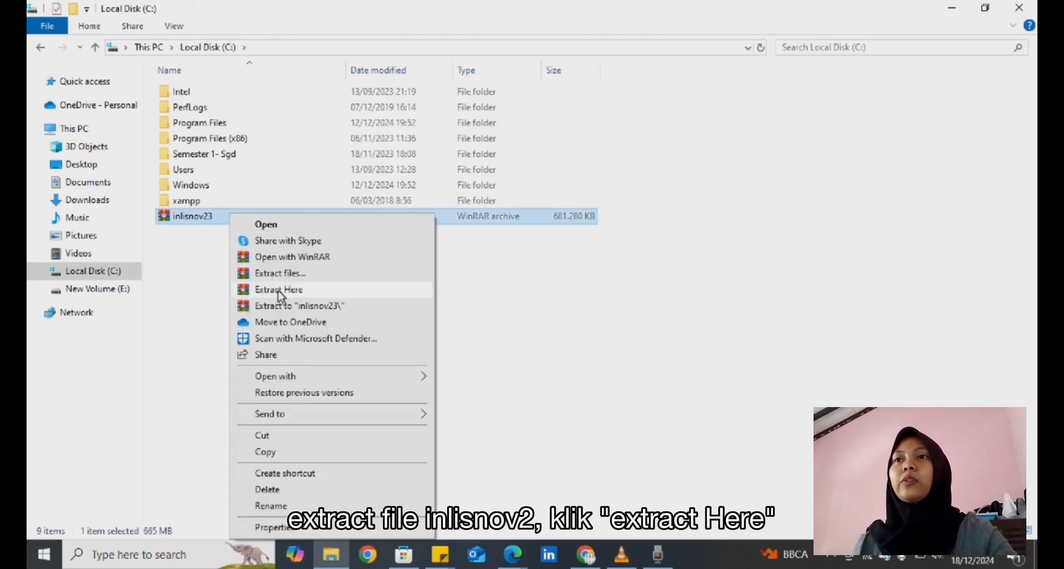
Open C:\xampp and select the xampp-control application at the bottom of the list
click(189, 258)
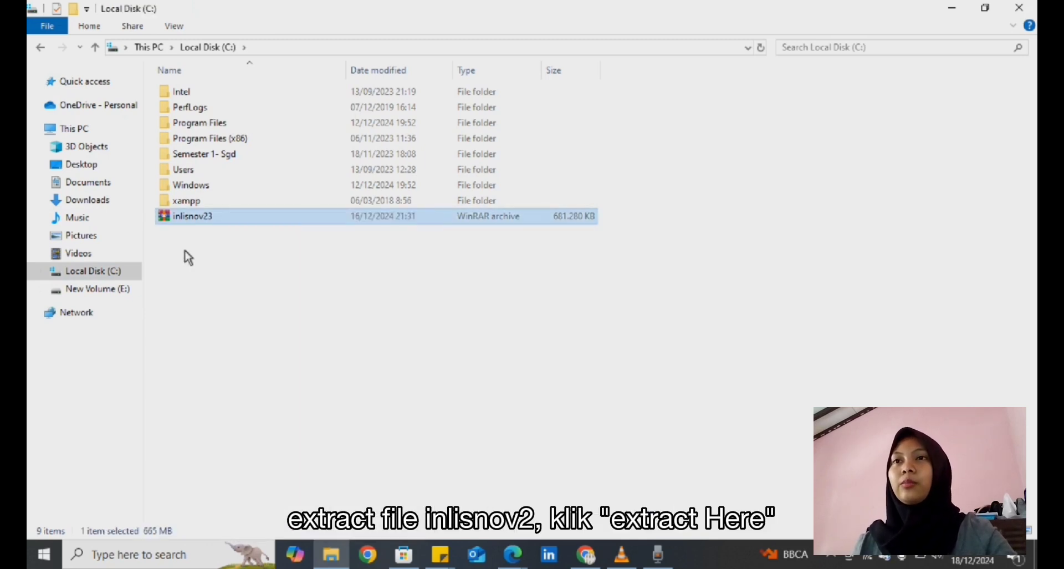
click(211, 203)
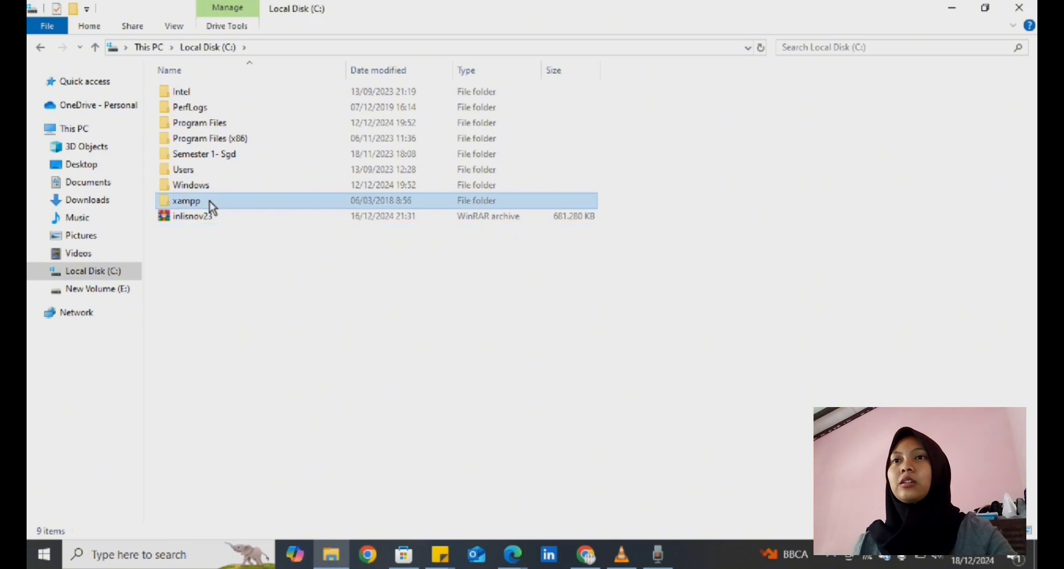
double_click(213, 208)
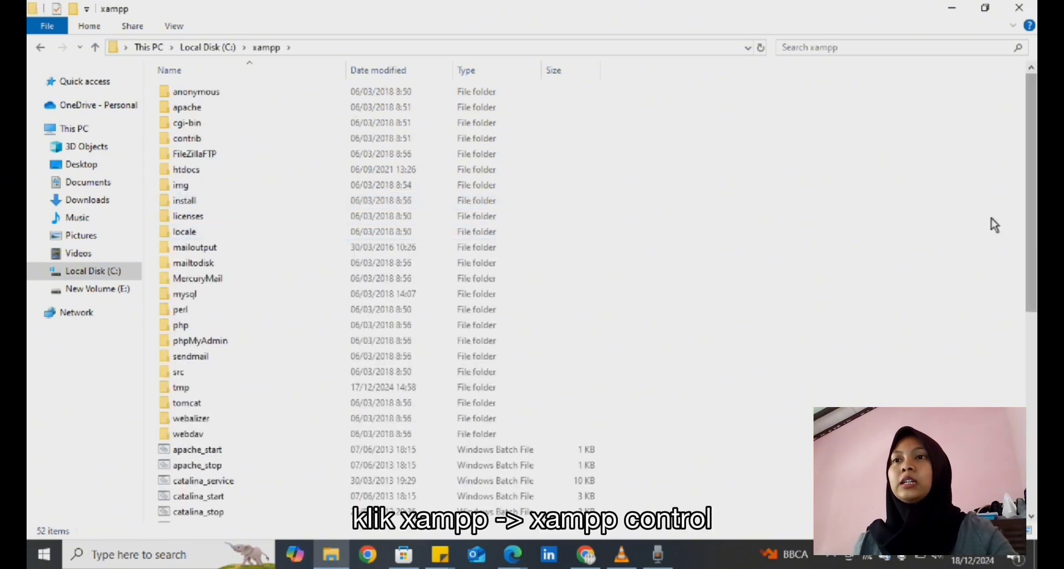
drag(1032, 225, 1031, 424)
click(324, 482)
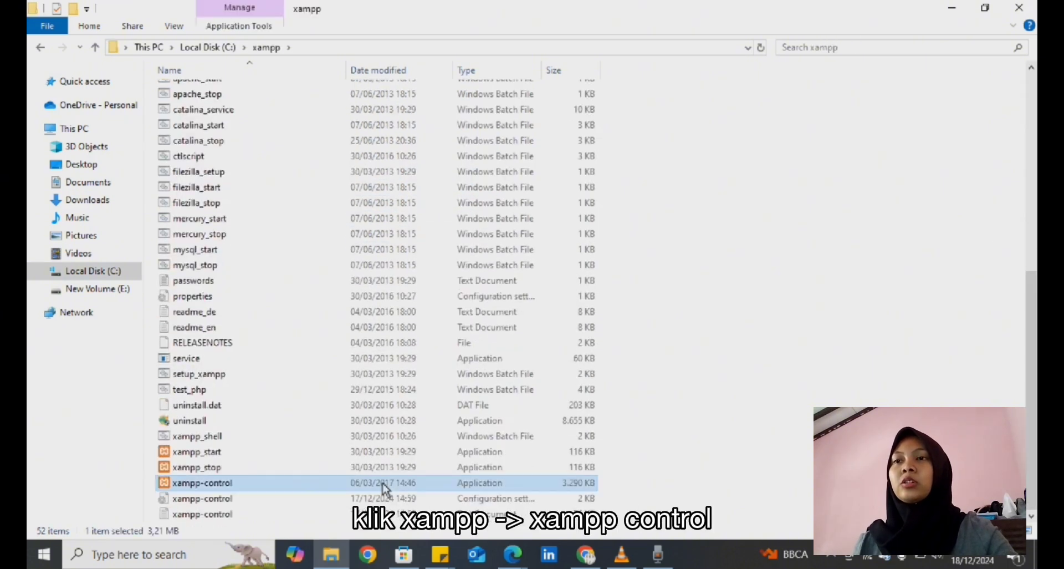
Launch xampp-control and start the Apache server in XAMPP Control Panel
double_click(324, 483)
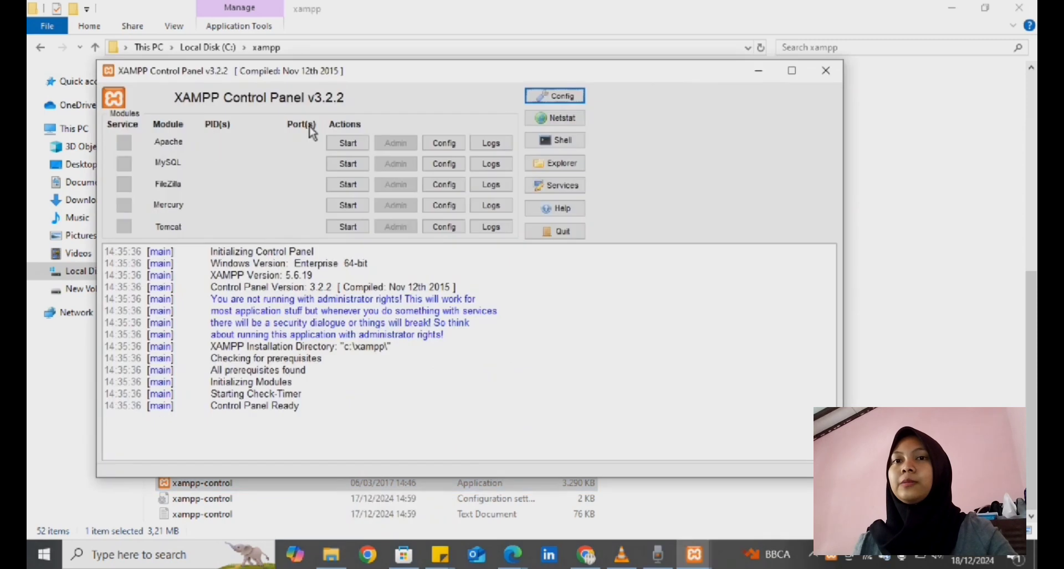
click(341, 145)
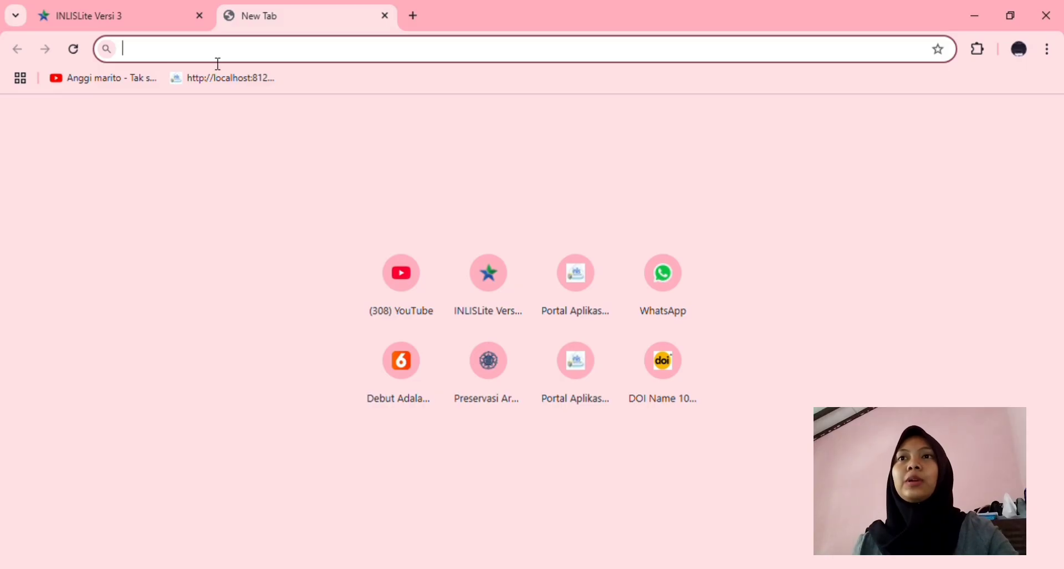
Load the INLISLite portal at localhost:8123 and go to the Back Office login
text(Localhost:8123)
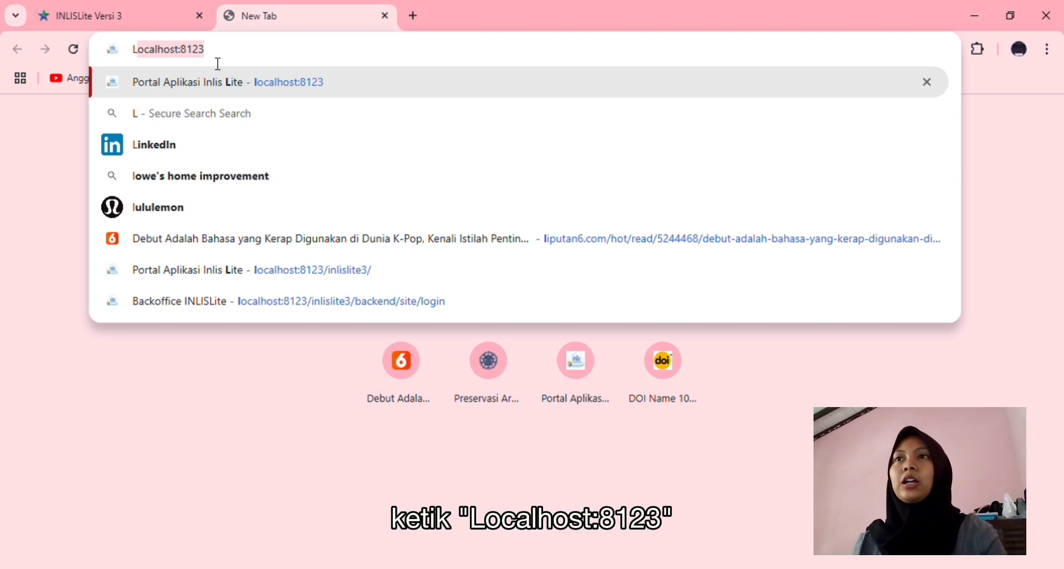
click(262, 86)
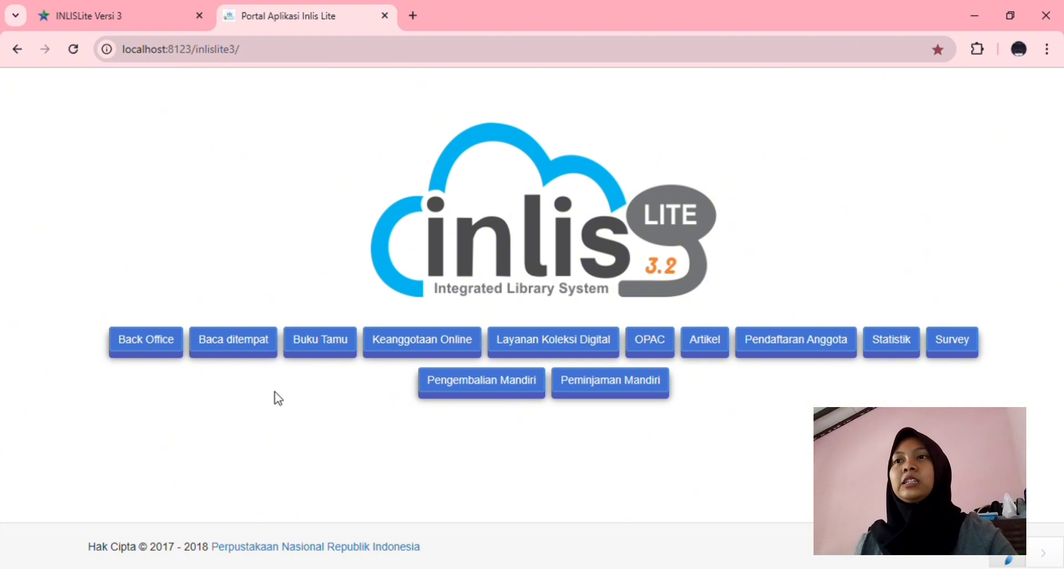
click(162, 355)
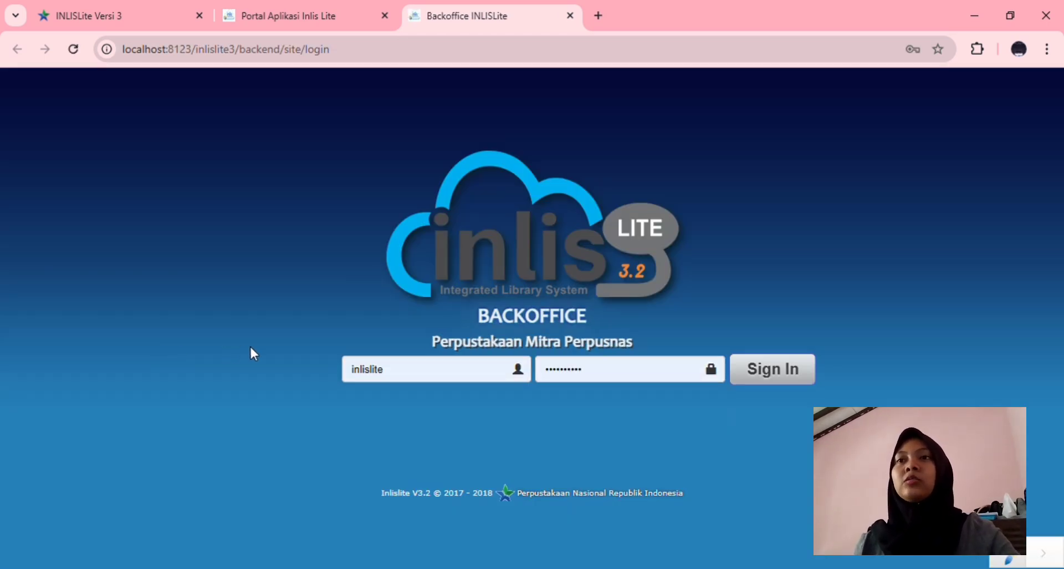
Sign in with the saved credentials, dismiss the password warning, and pick Perpustakaan Pusat
click(392, 384)
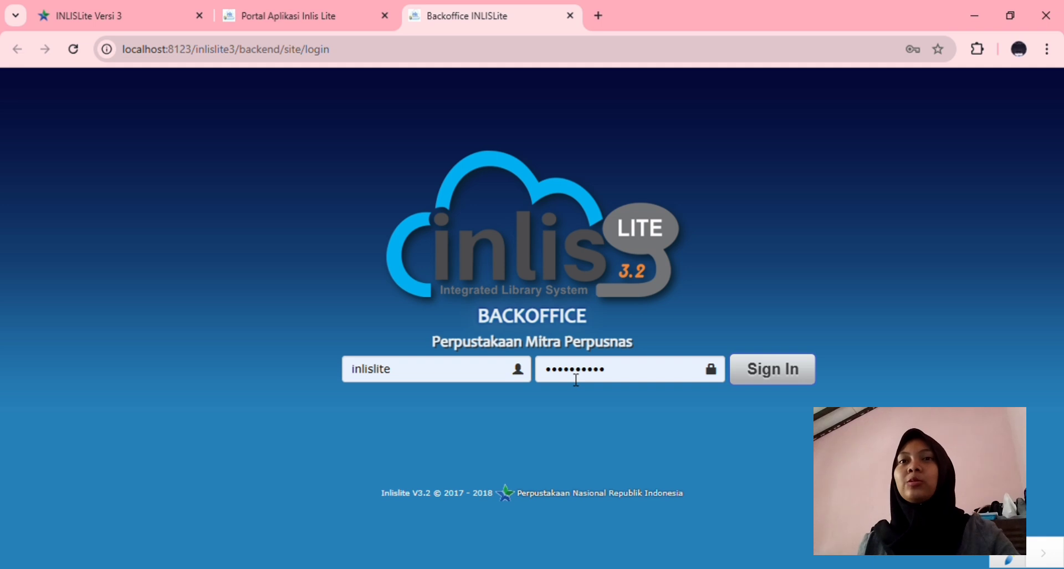
click(762, 381)
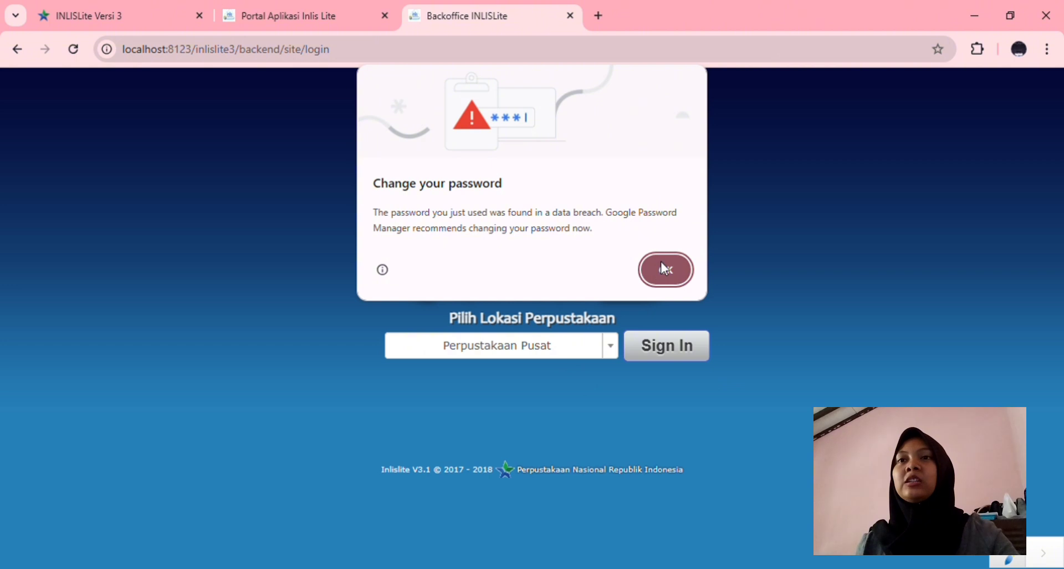
click(664, 268)
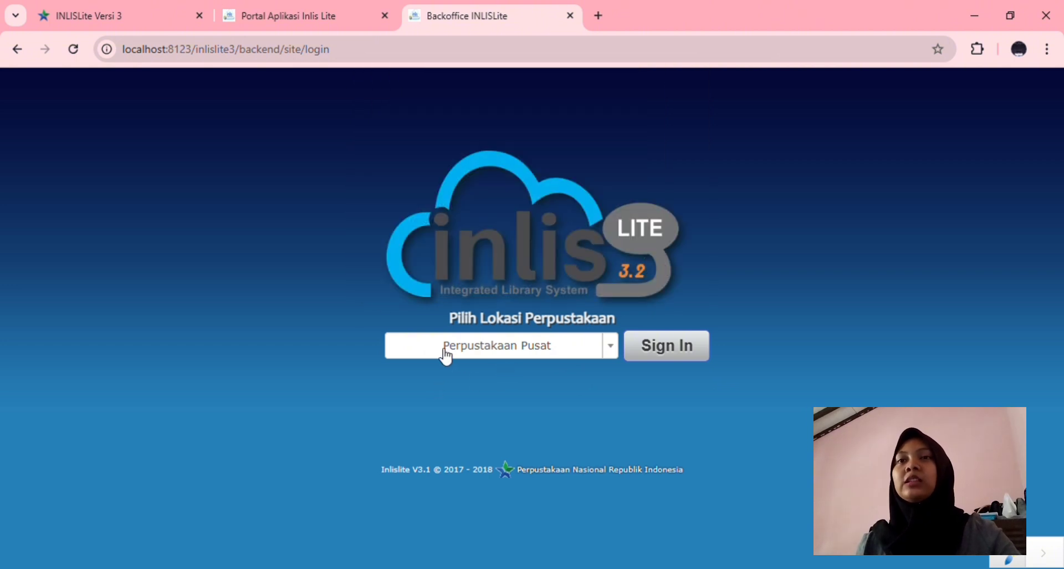
click(666, 349)
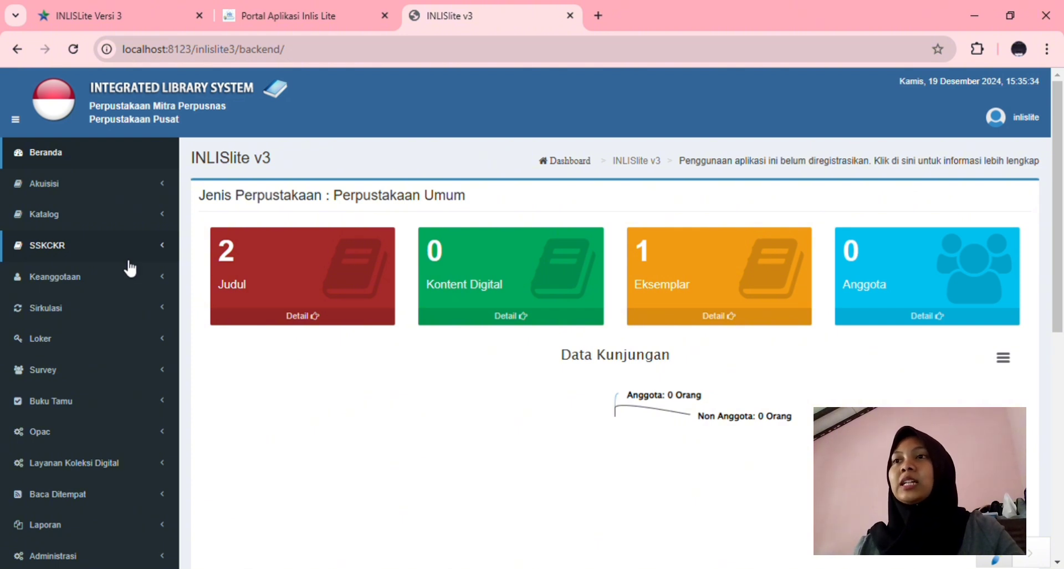
Expand the Akuisisi menu in the sidebar to show Entri Koleksi and Daftar Koleksi
scroll(140, 377, down, 5)
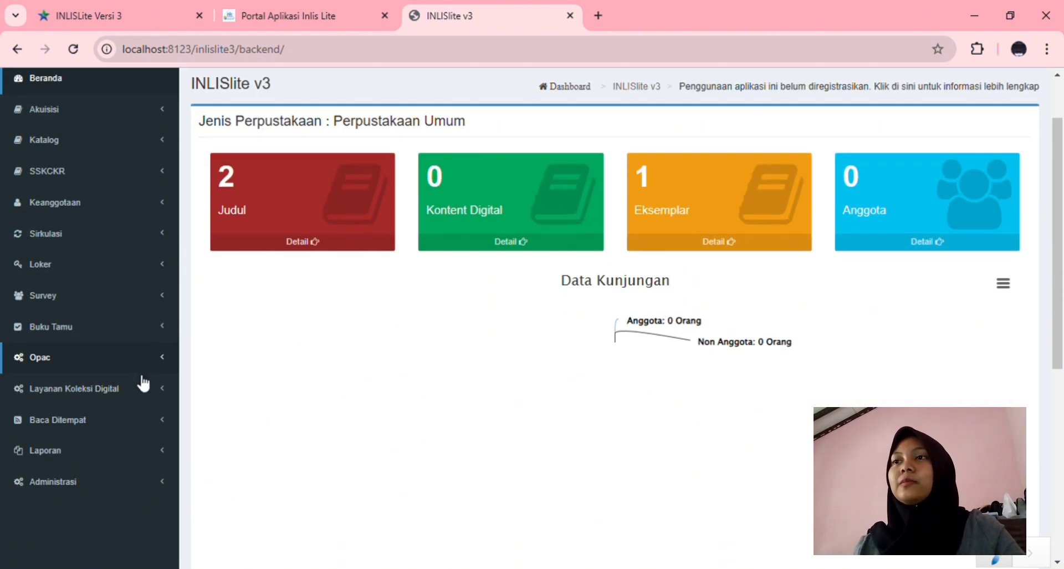
scroll(145, 381, up, 5)
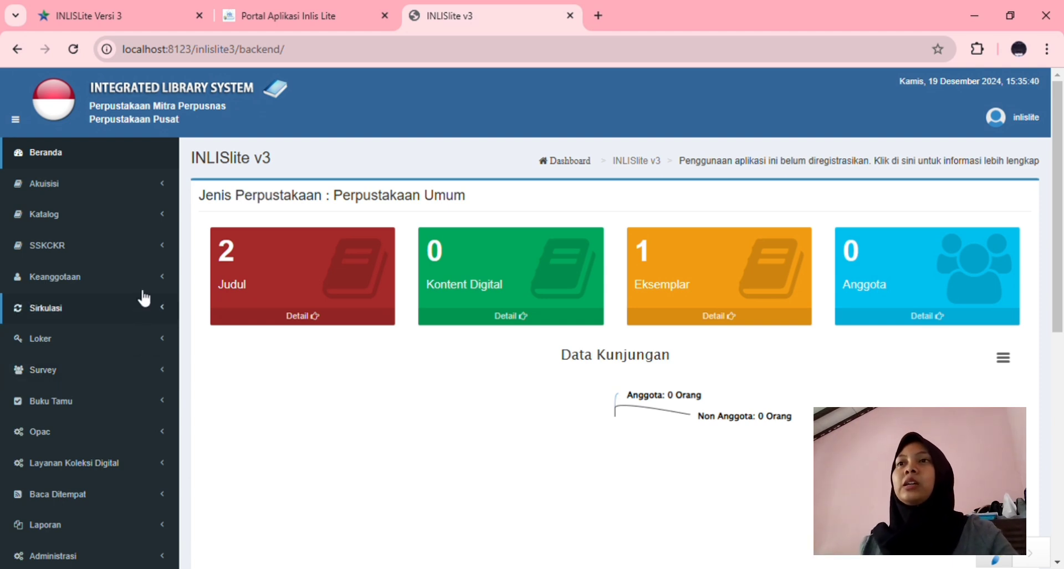
click(167, 194)
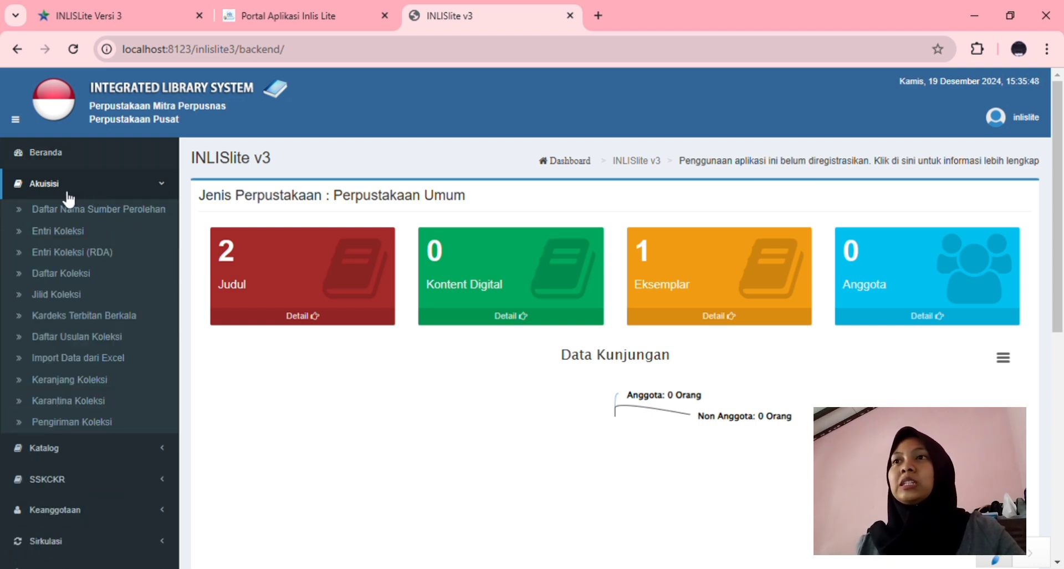
Open Entri Koleksi and set Jenis Bahan to Monograf (Buku, Jurnal, Laporan, dll)
click(73, 237)
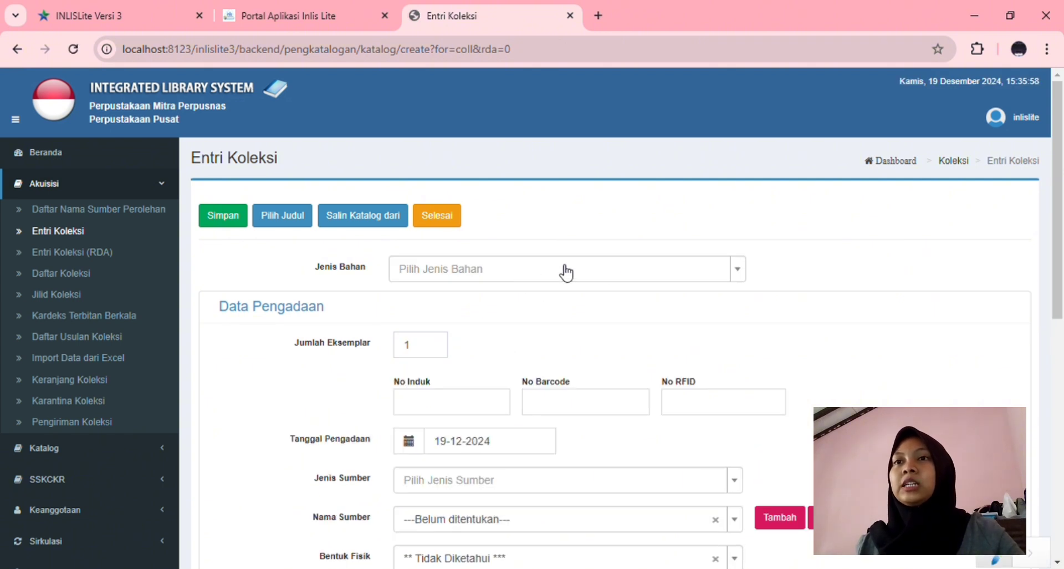
scroll(574, 329, down, 6)
scroll(573, 331, up, 6)
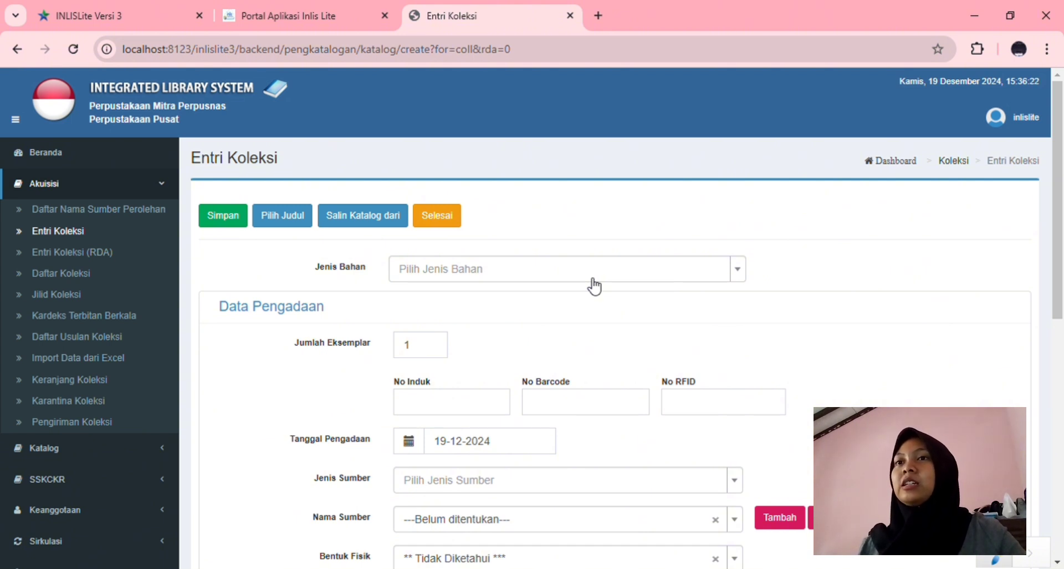
click(595, 286)
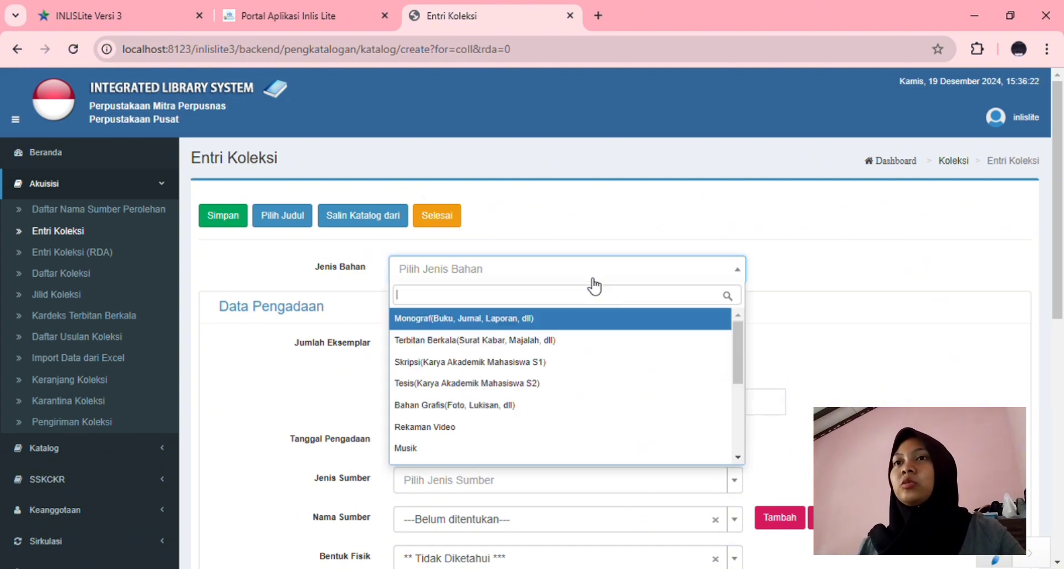
click(538, 319)
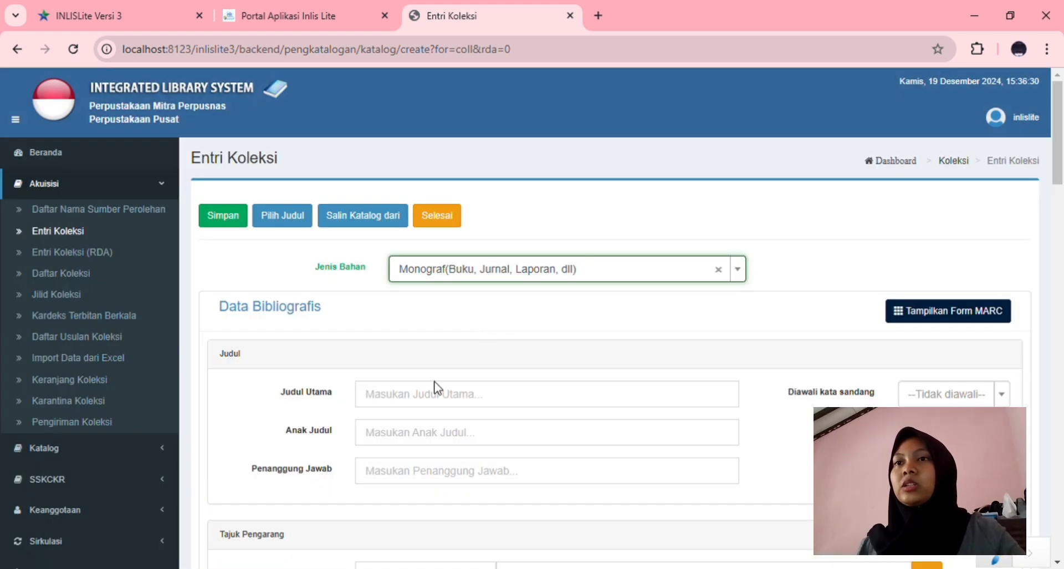
Enter the main title '5256005,76 Detik' from the suggestion list
click(452, 404)
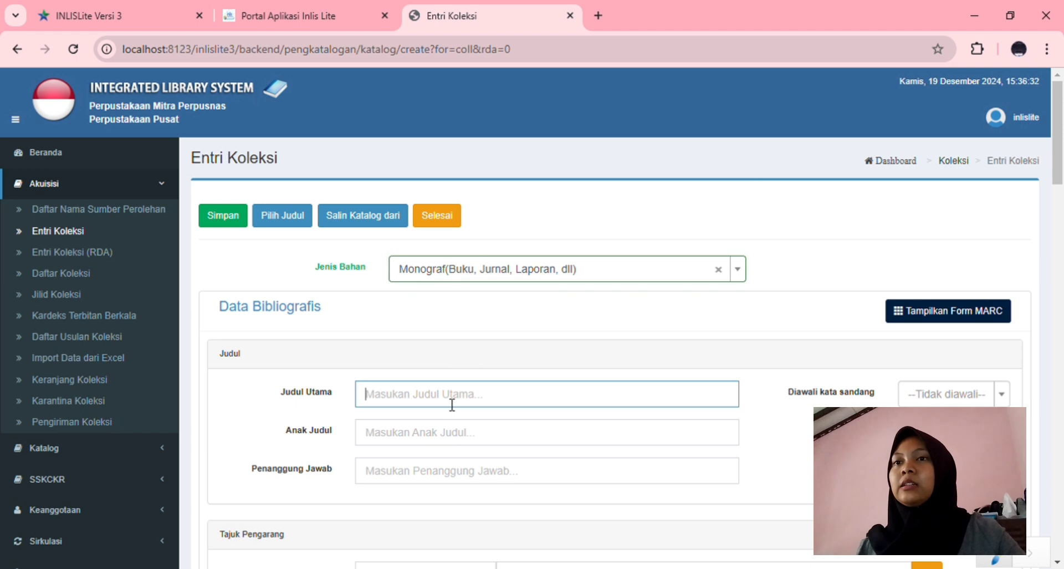
click(458, 475)
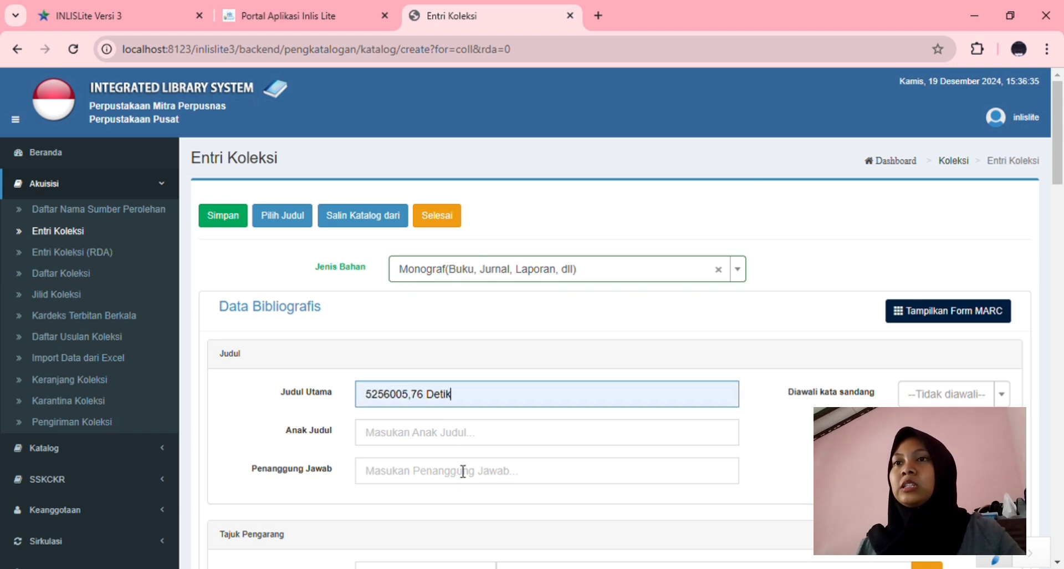
click(439, 439)
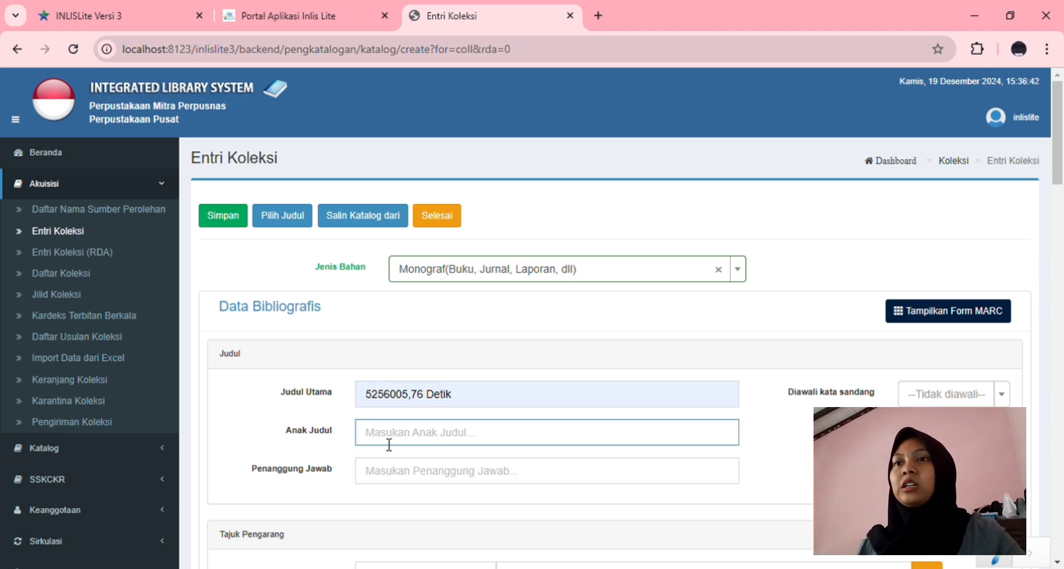
click(351, 455)
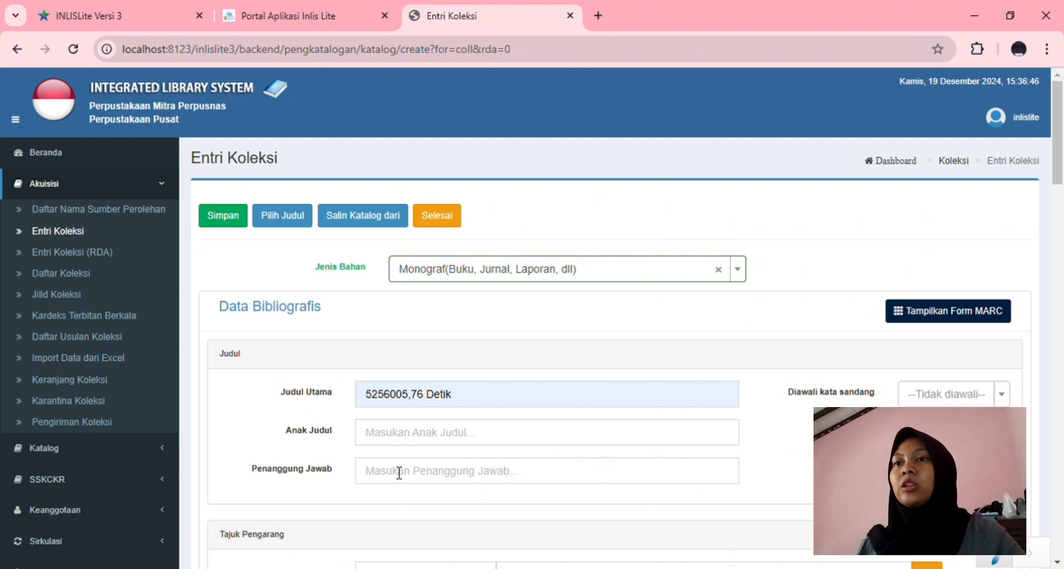
Enter the author's name as both Penanggung Jawab and Tajuk Pengarang Utama
click(399, 476)
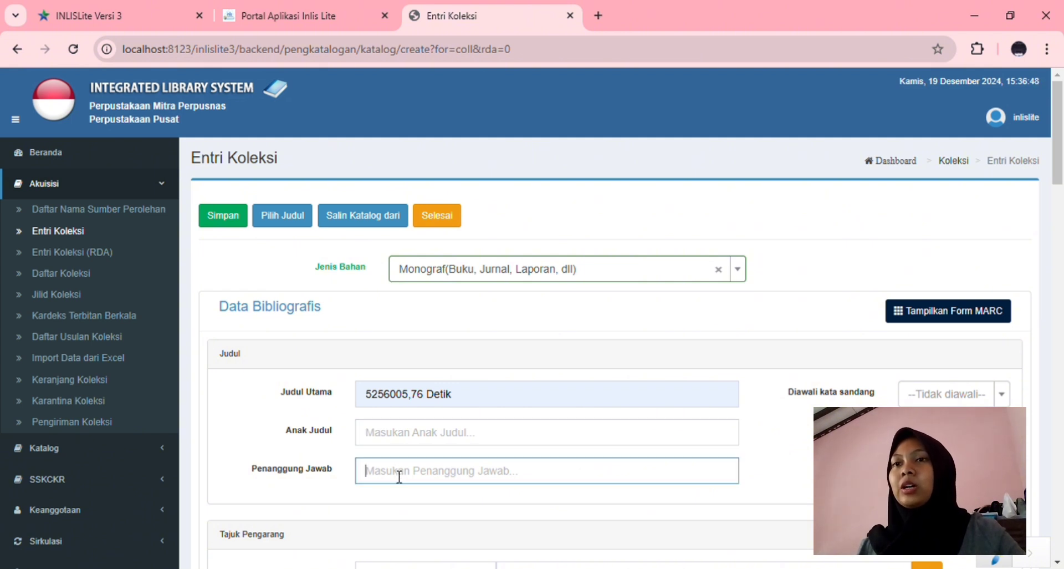
text(Aksel)
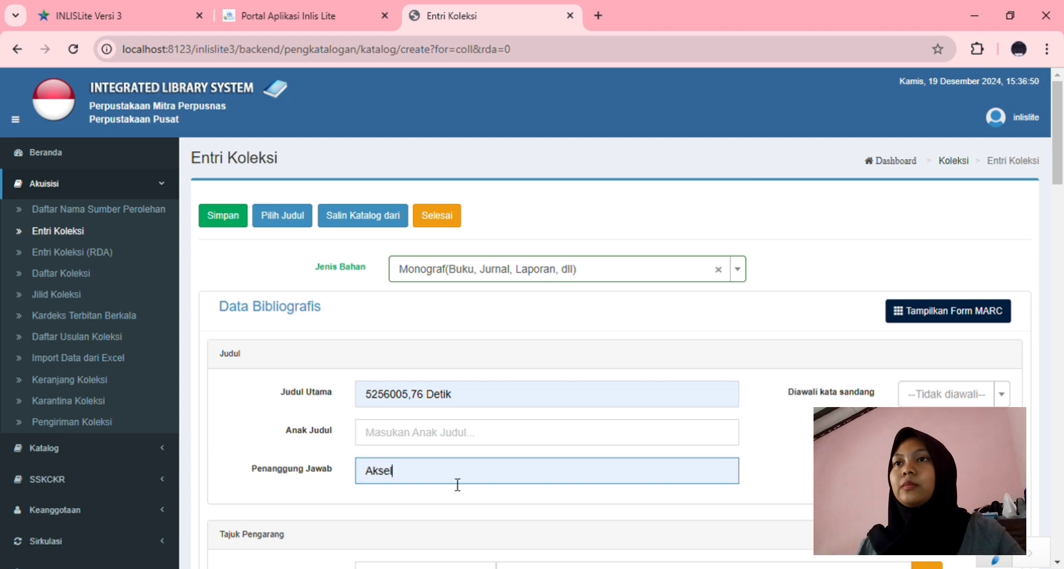
scroll(456, 480, down, 5)
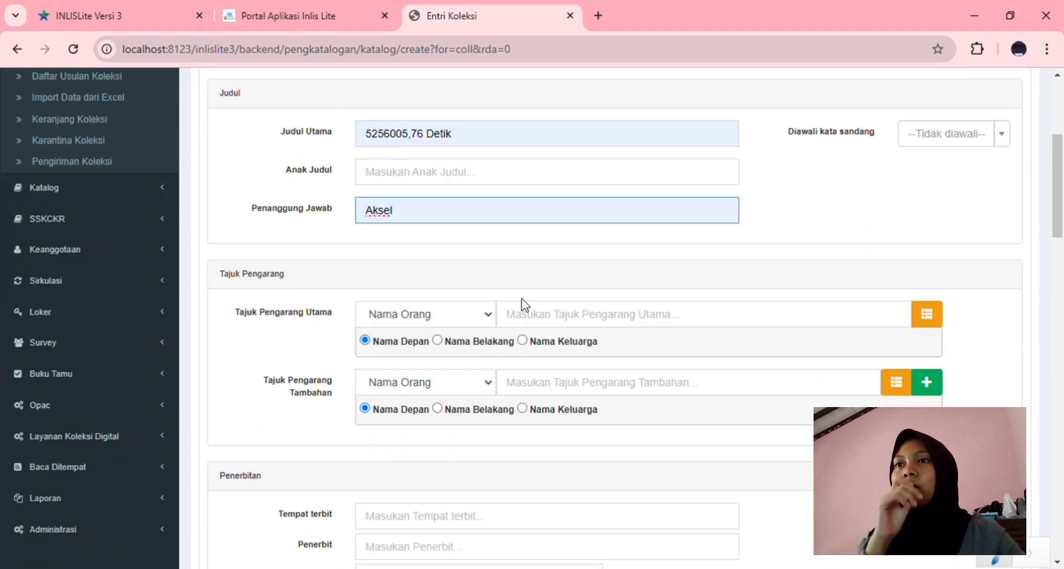
click(515, 327)
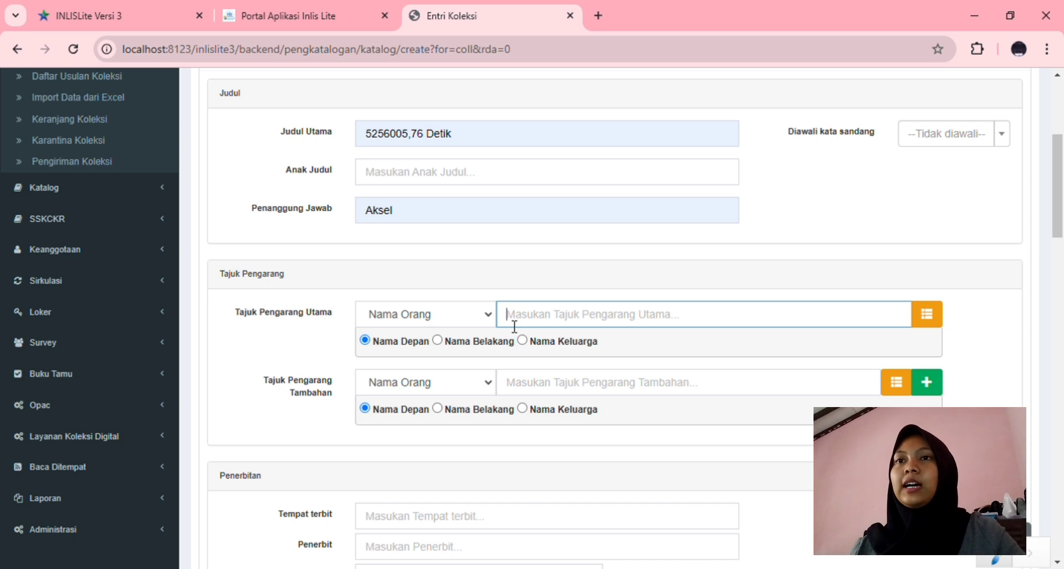
text(Aksel)
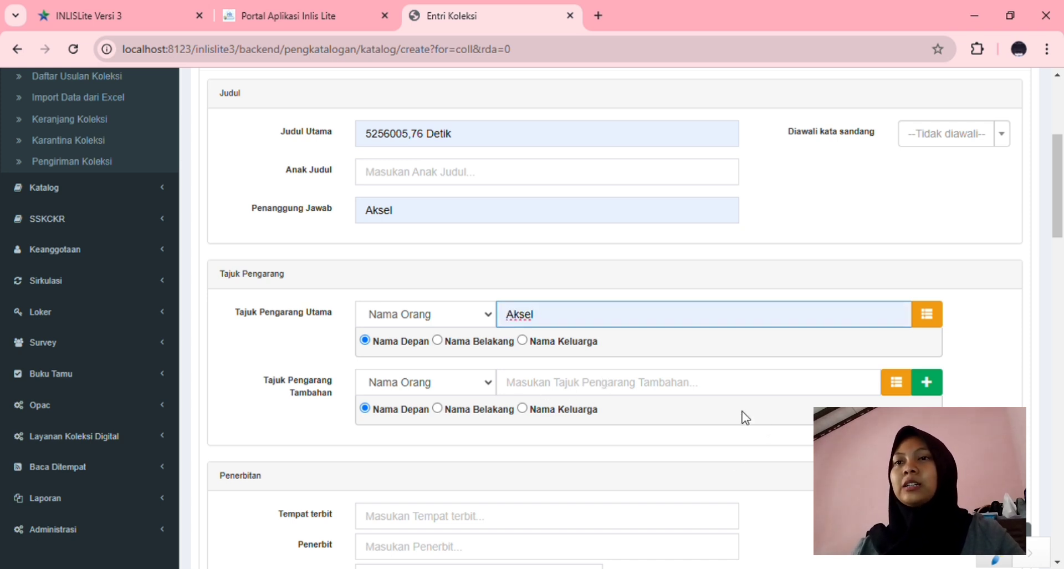
scroll(554, 460, down, 2)
click(442, 390)
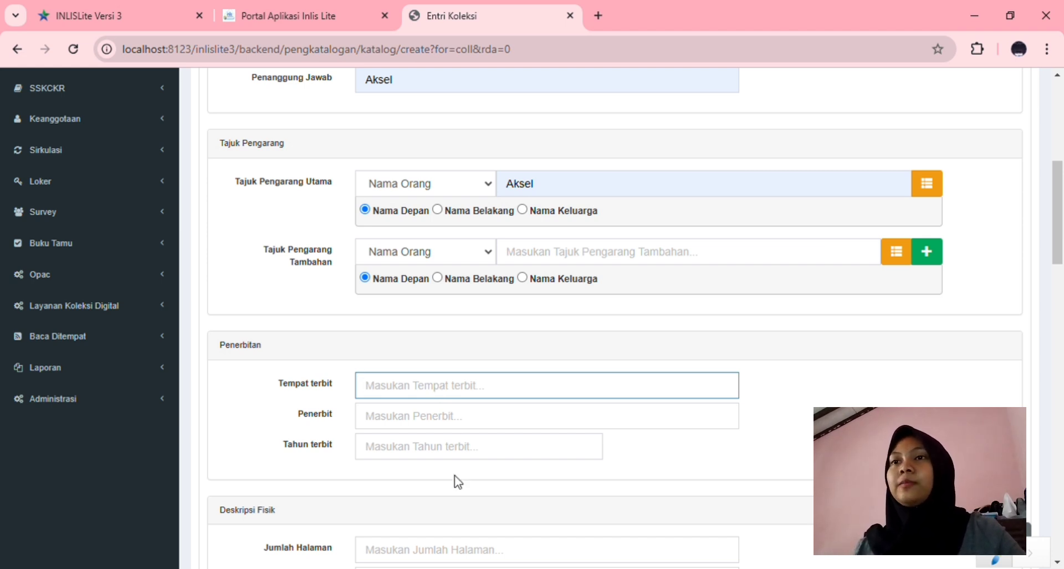
Set publication place Sumedang, publisher Universe Media and year 2024
click(458, 453)
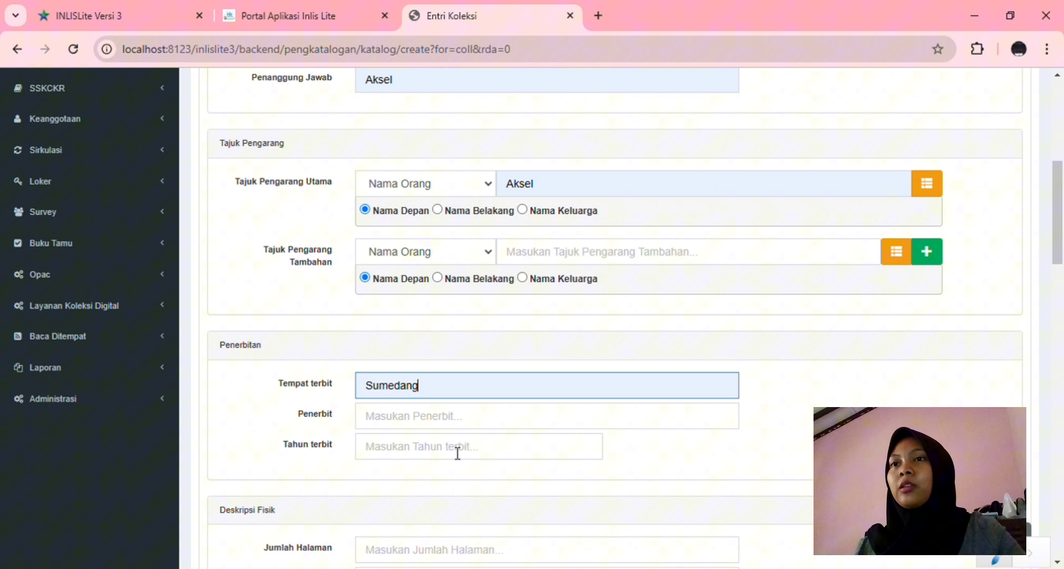
click(392, 425)
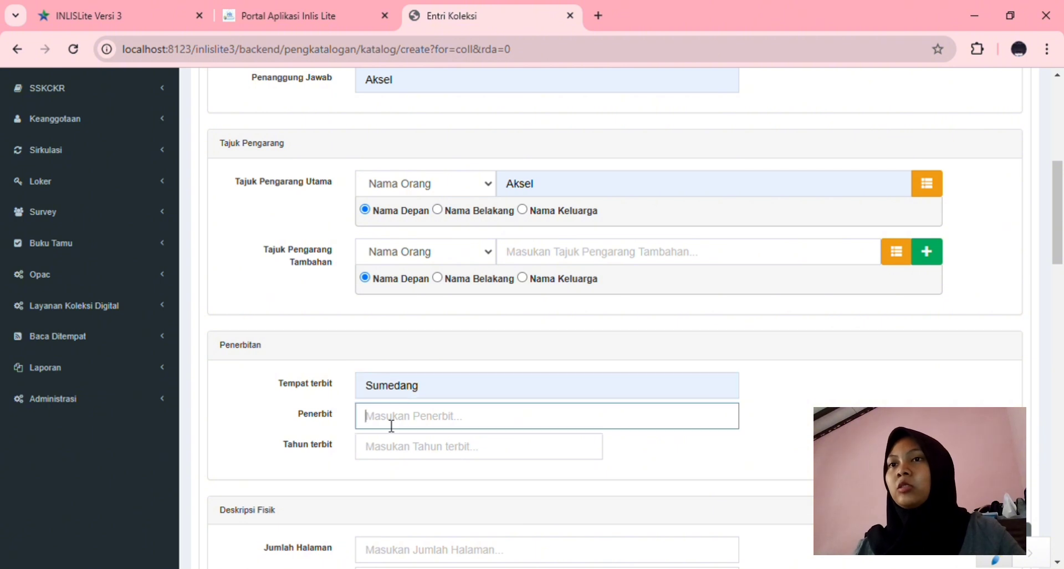
click(468, 494)
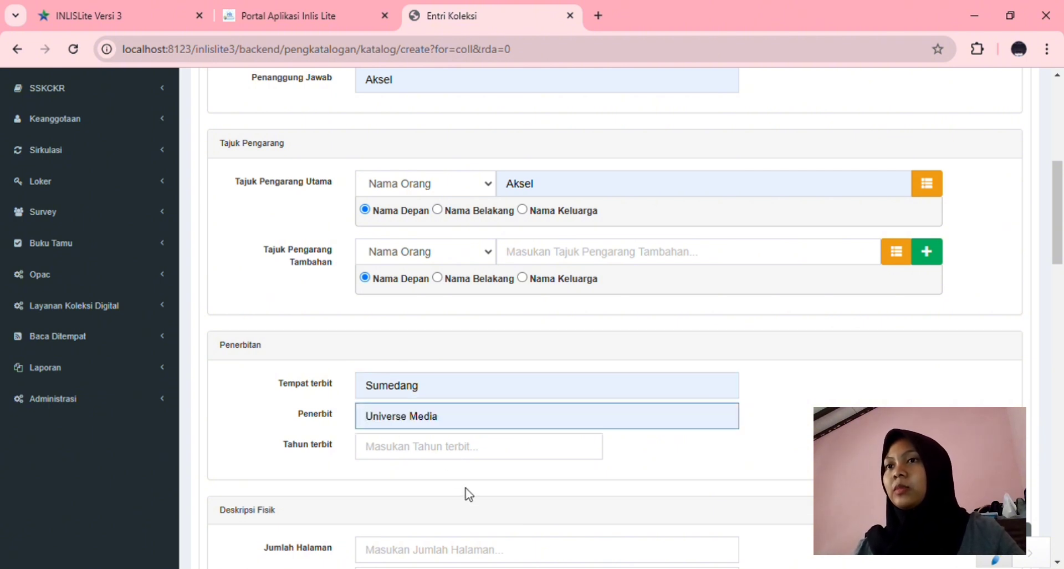
click(402, 451)
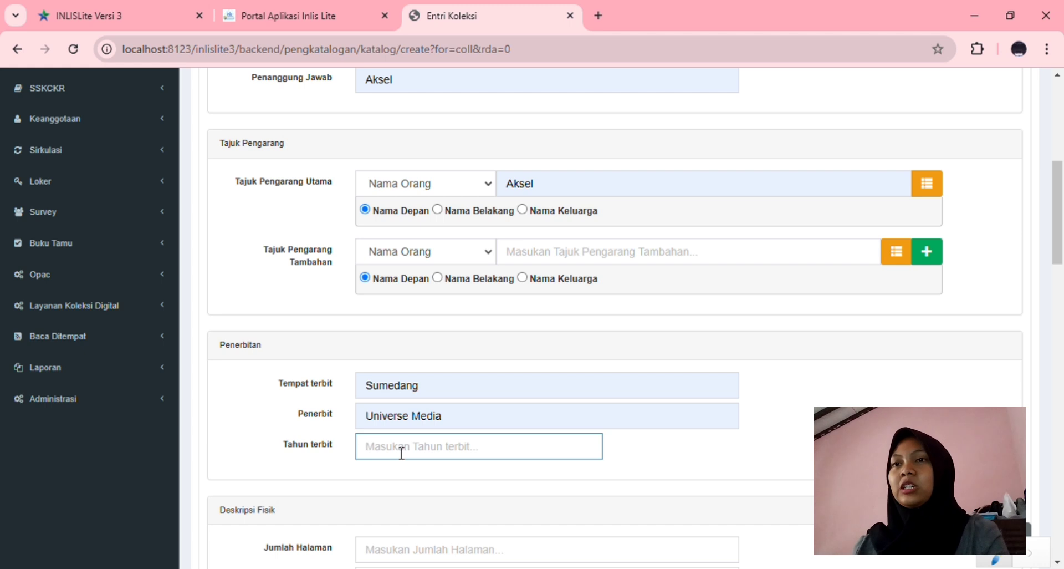
text(29)
key(BackSpace)
text(0)
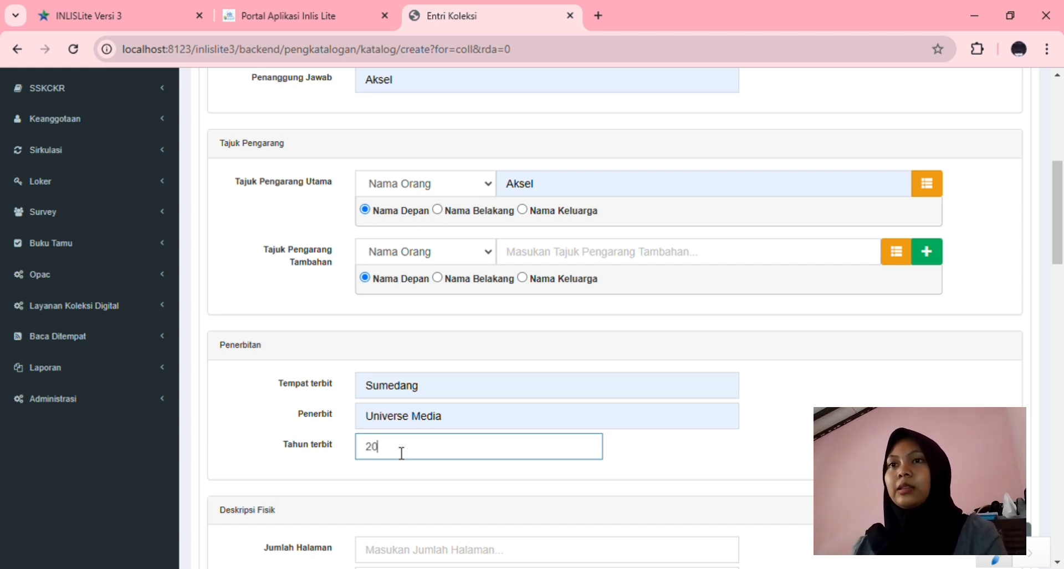
text(24)
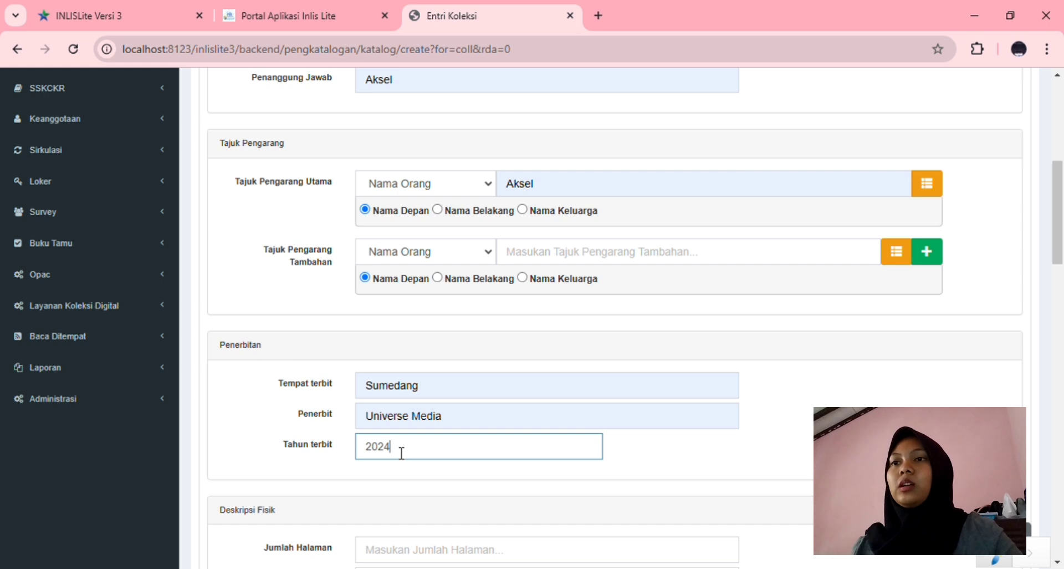
scroll(482, 444, down, 2)
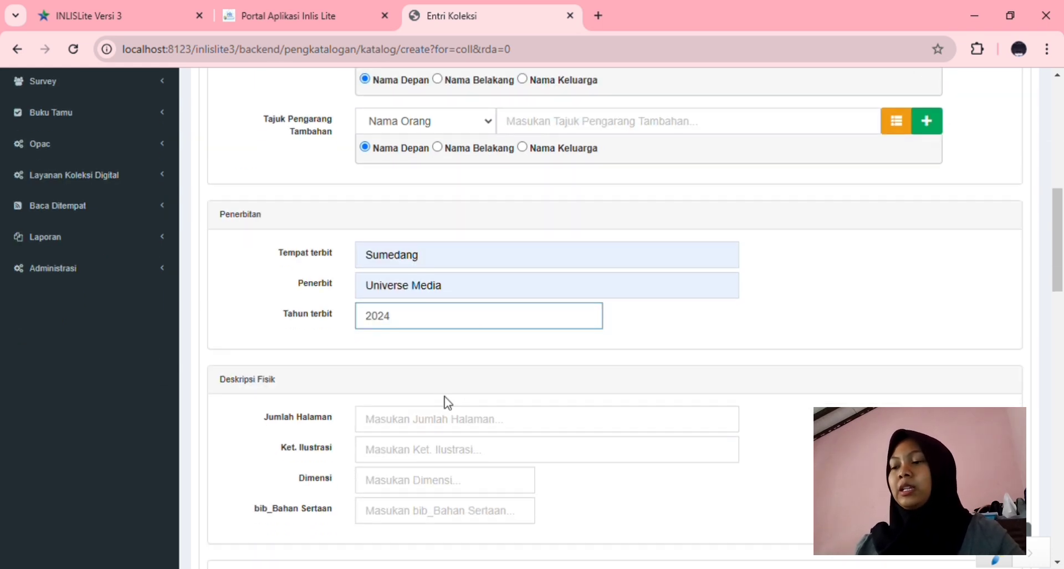
Enter the physical description: viii + 545 hlm, illustrations 'ill', dimensions 13 x 19 cm
click(413, 428)
text(viii)
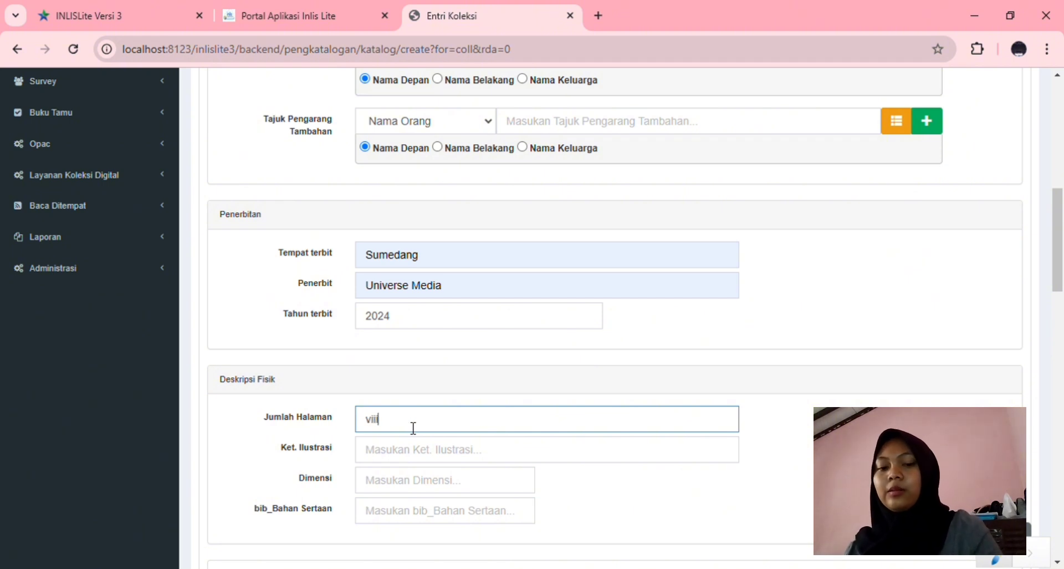
text( +)
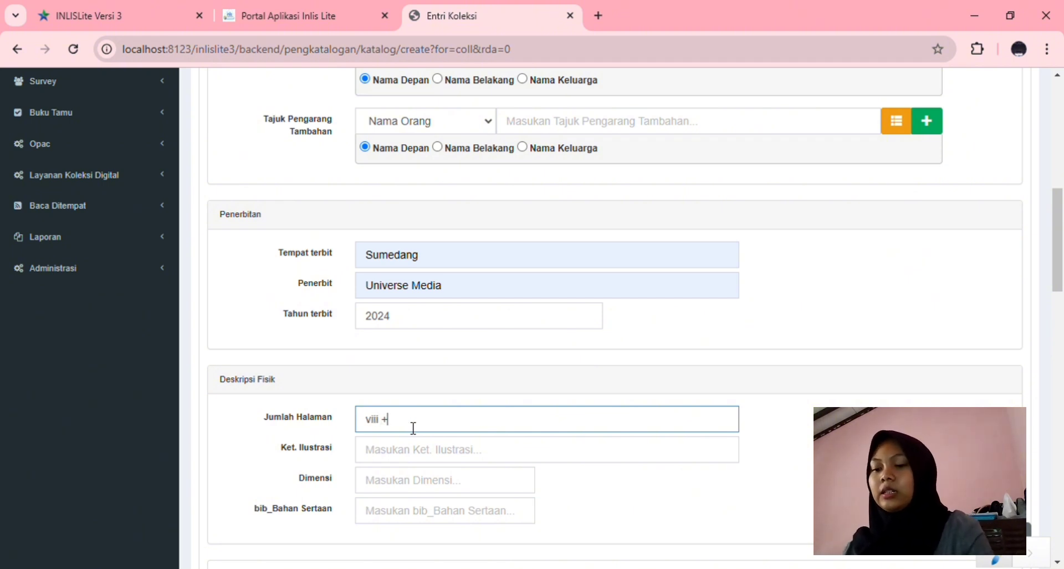
text( 54)
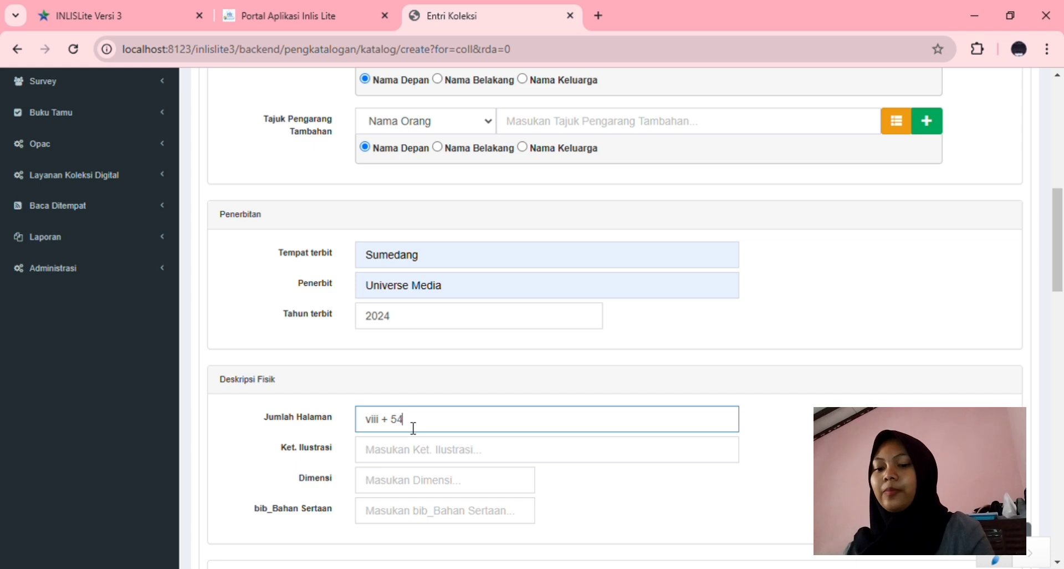
text(5 hlm)
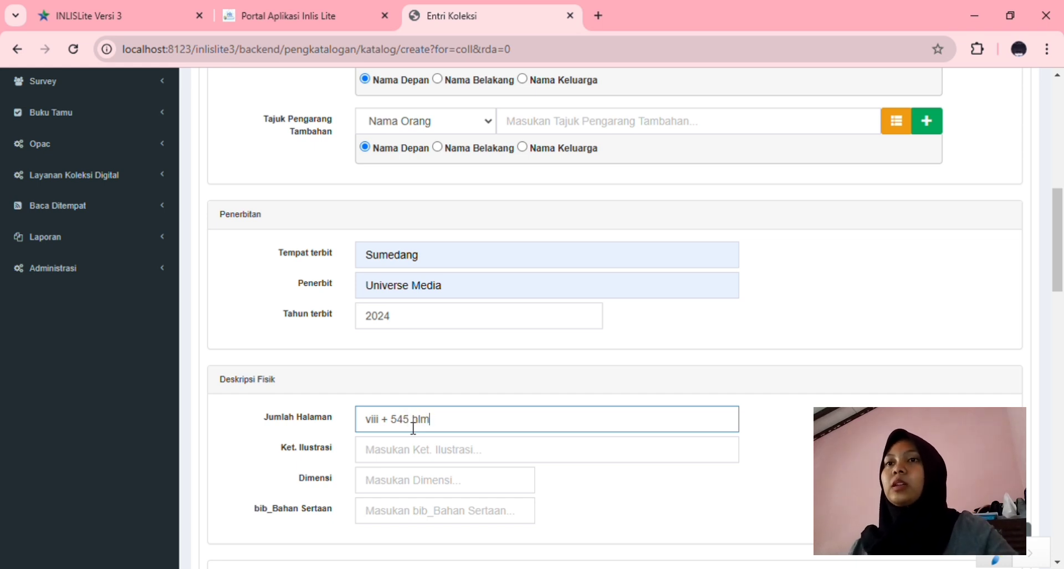
scroll(411, 450, down, 2)
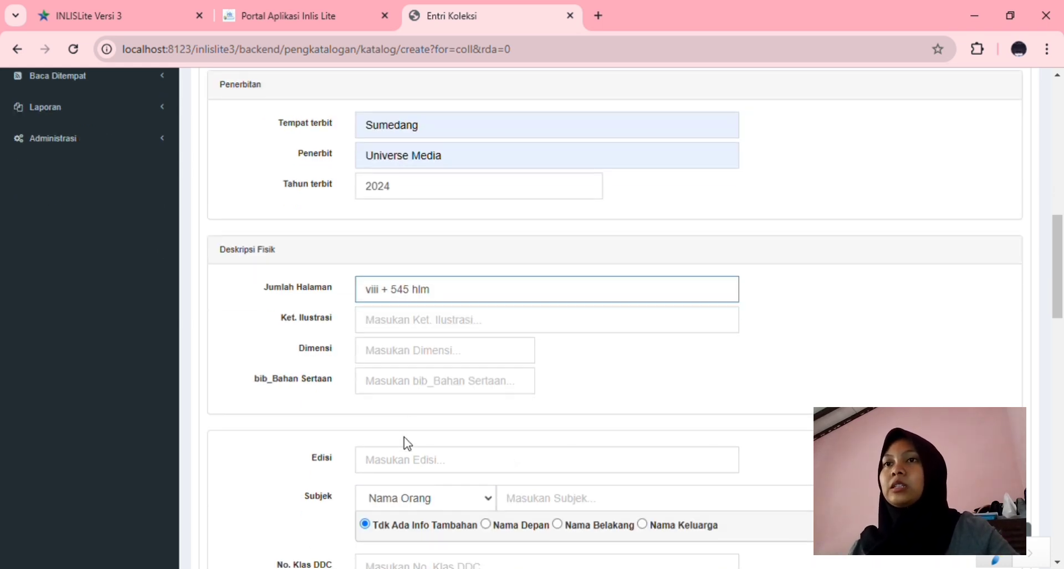
click(377, 327)
text(()
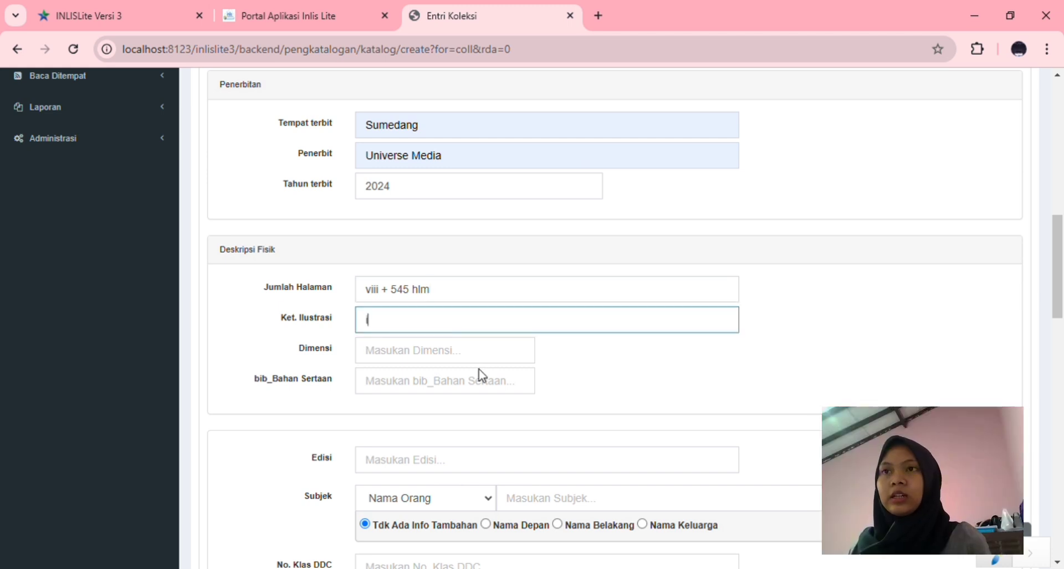
text(ill)
click(437, 356)
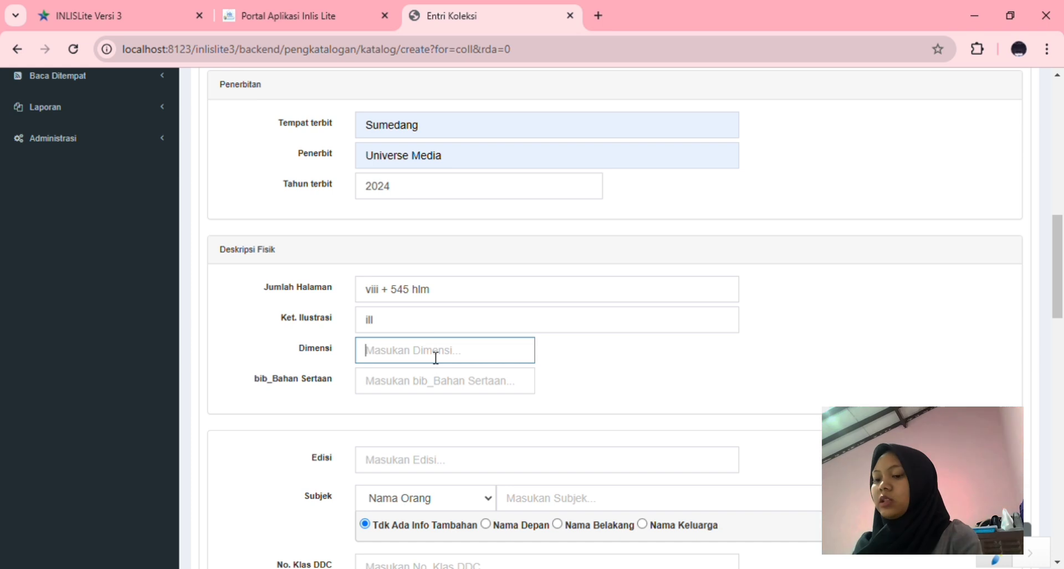
text(13)
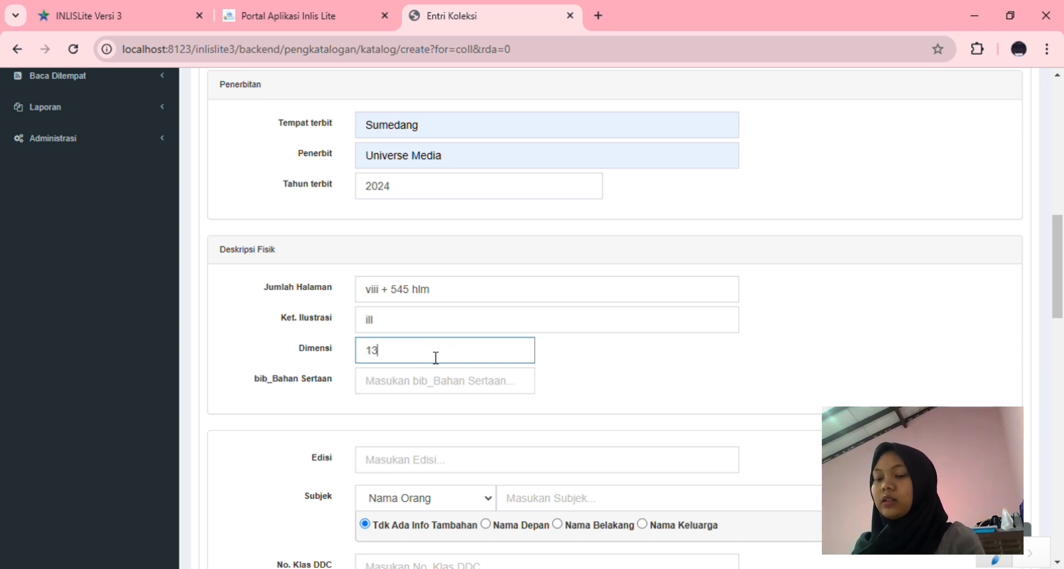
text( x 18)
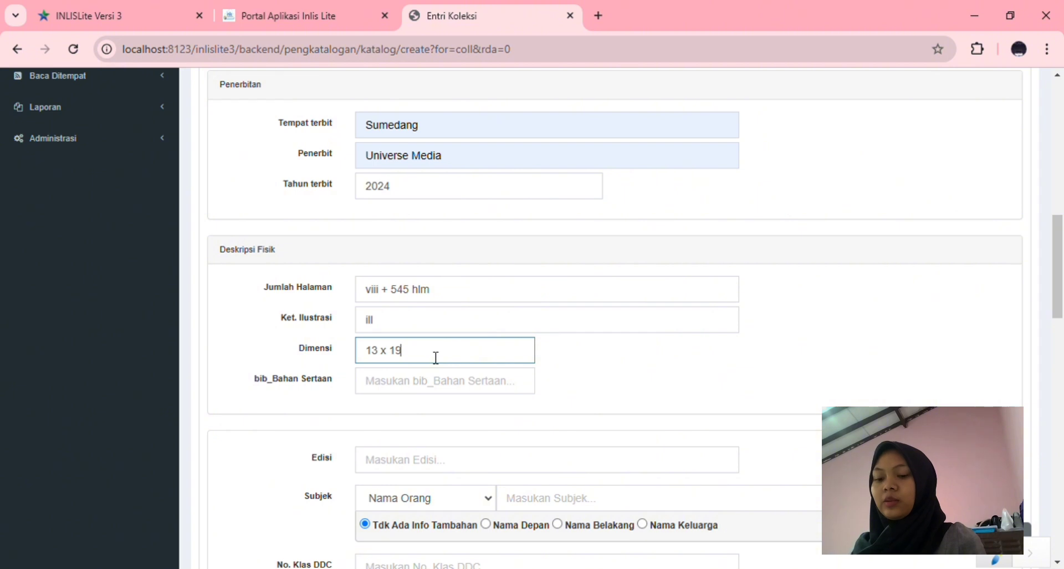
text( cm)
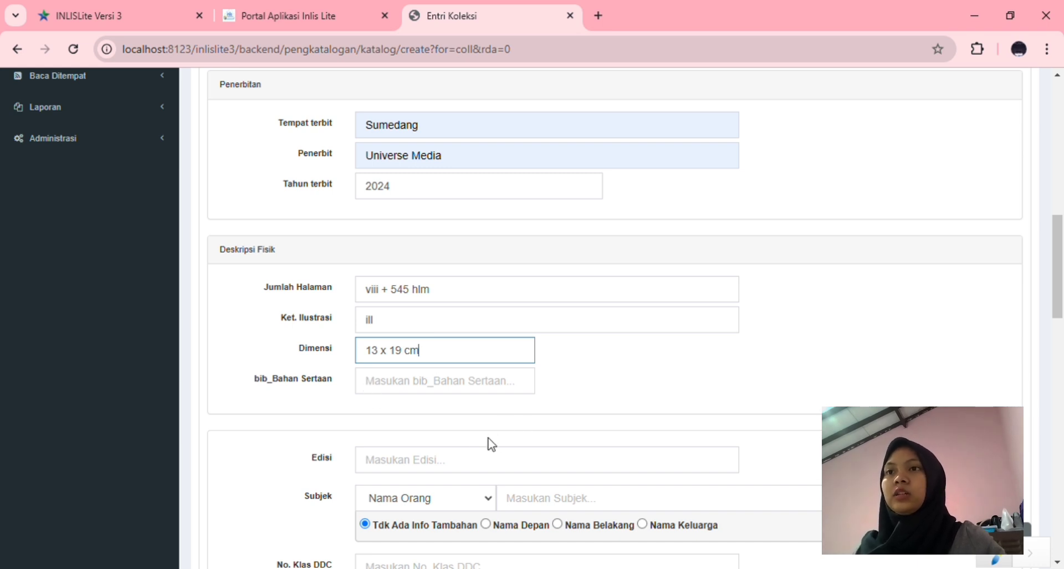
Set the edition to cet. 1 and the subject heading to fiksi
scroll(534, 388, down, 2)
click(446, 343)
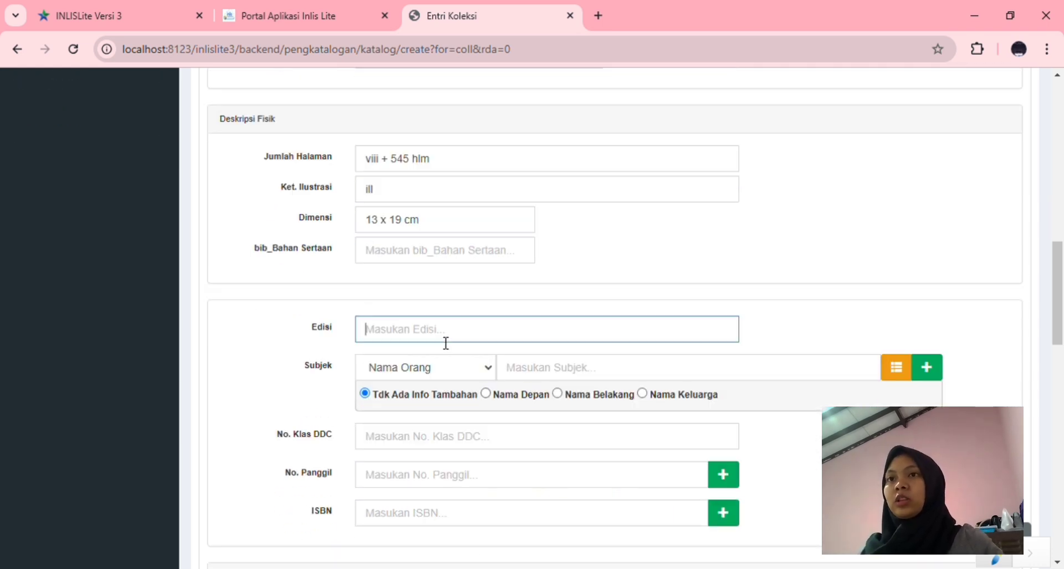
click(460, 400)
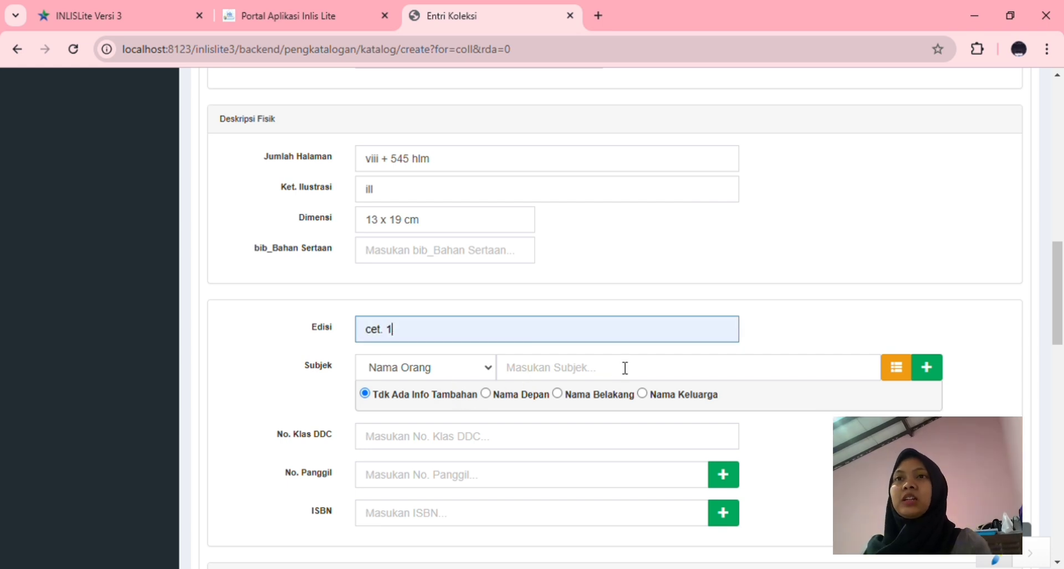
scroll(624, 368, down, 2)
click(537, 247)
text(fiksi)
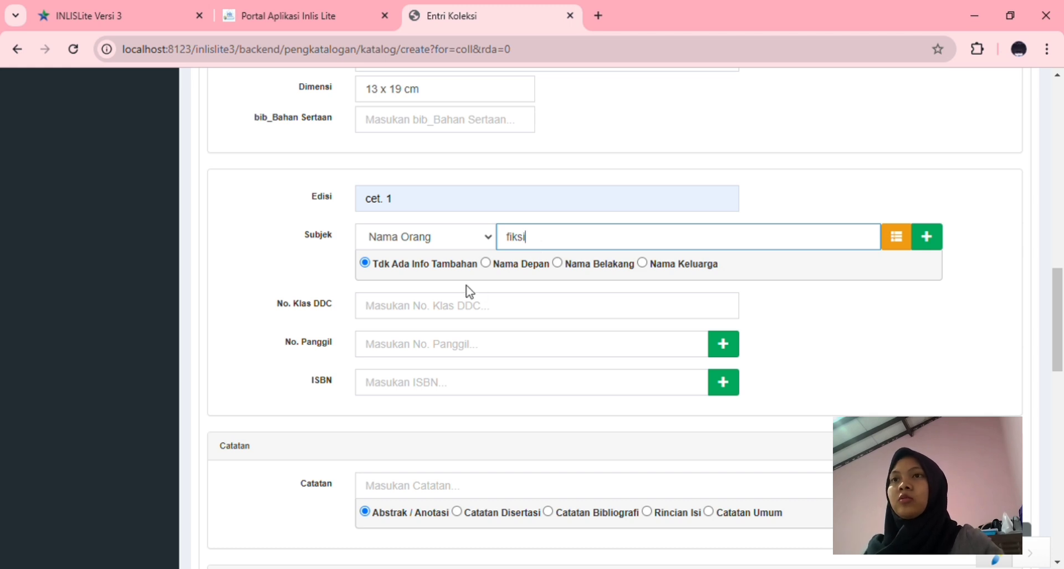
click(439, 312)
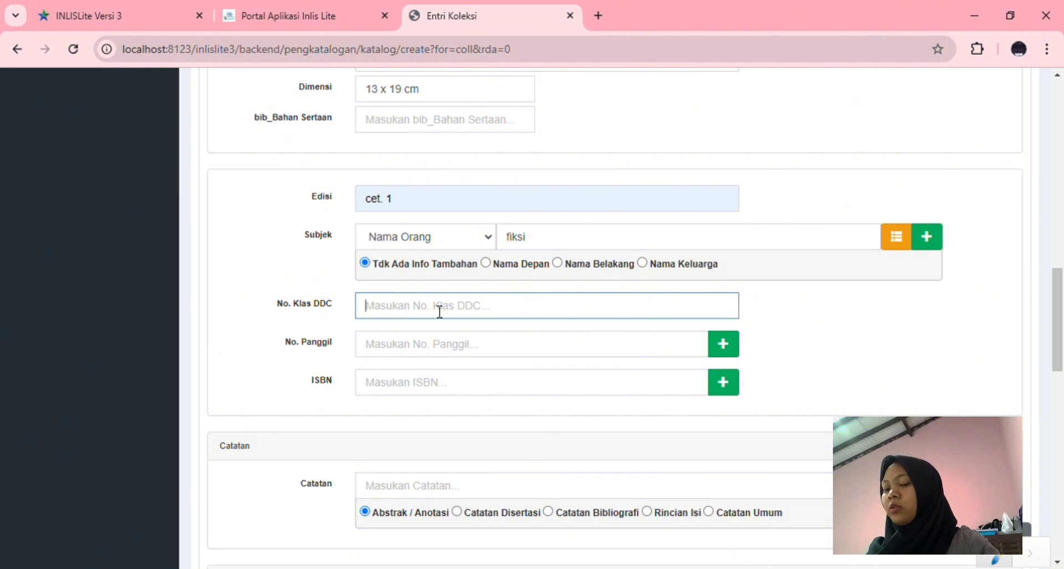
text(8)
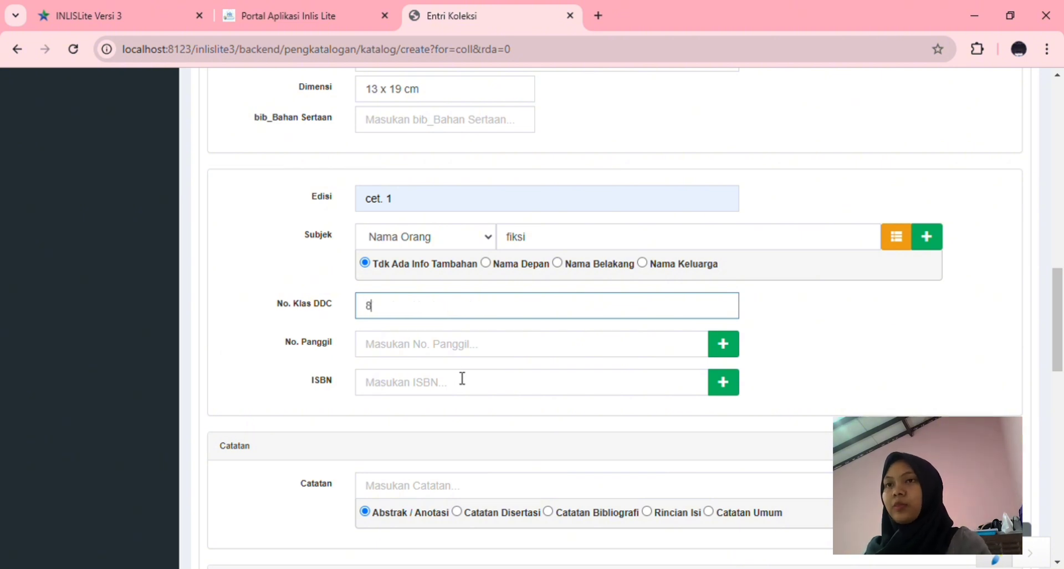
text(99)
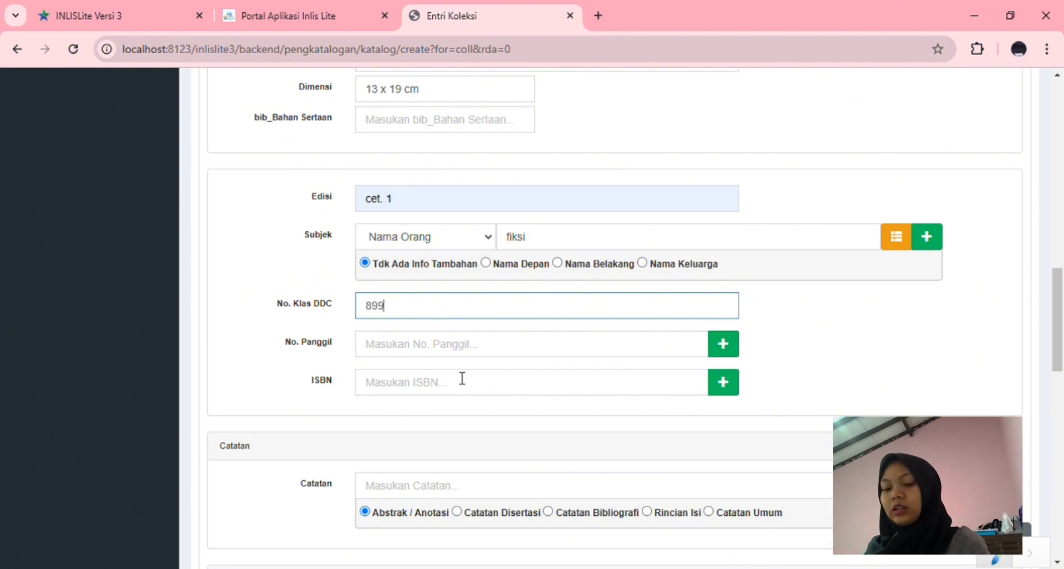
text(.281)
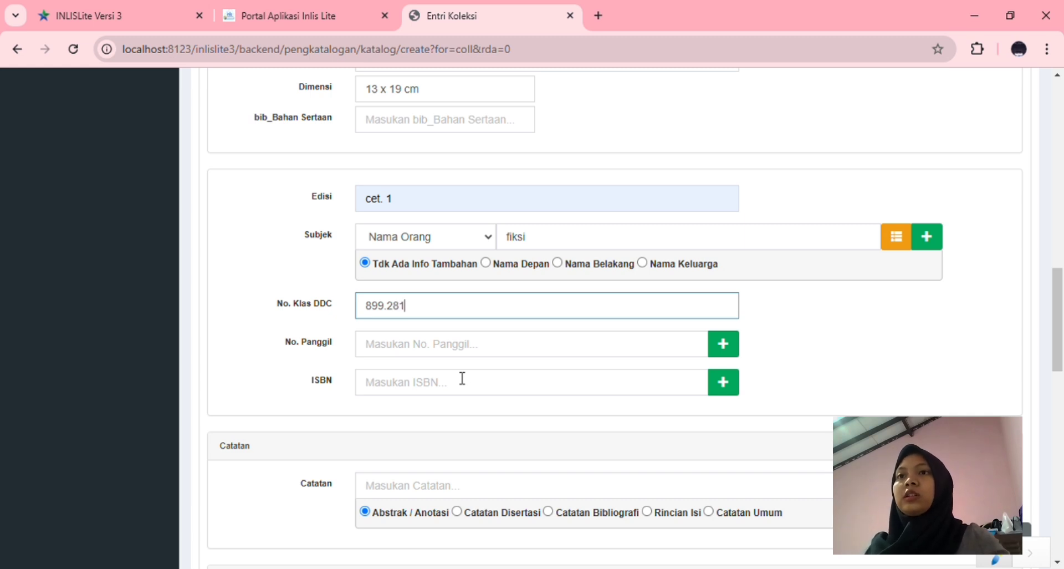
click(510, 352)
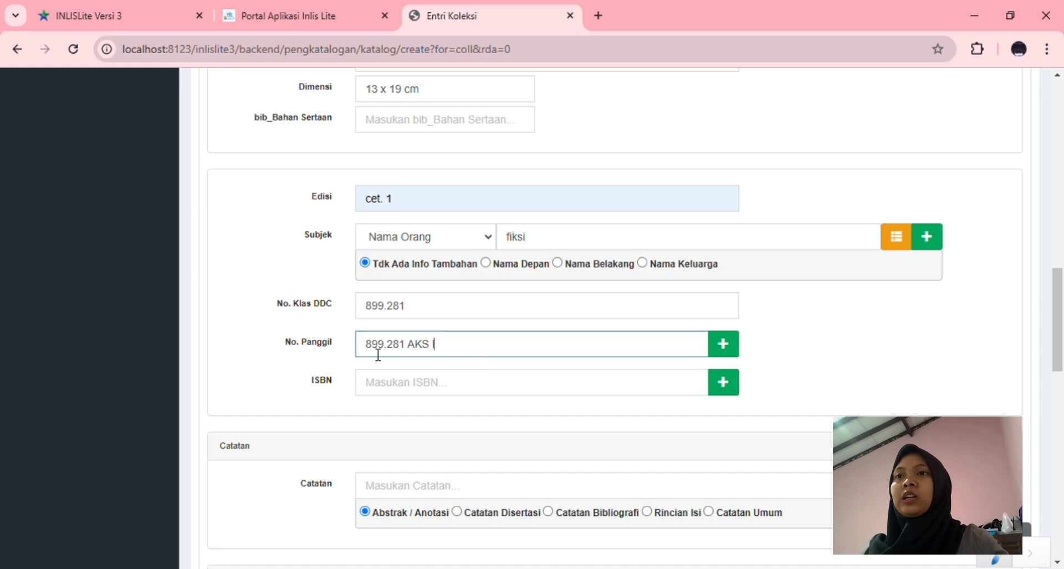
click(462, 388)
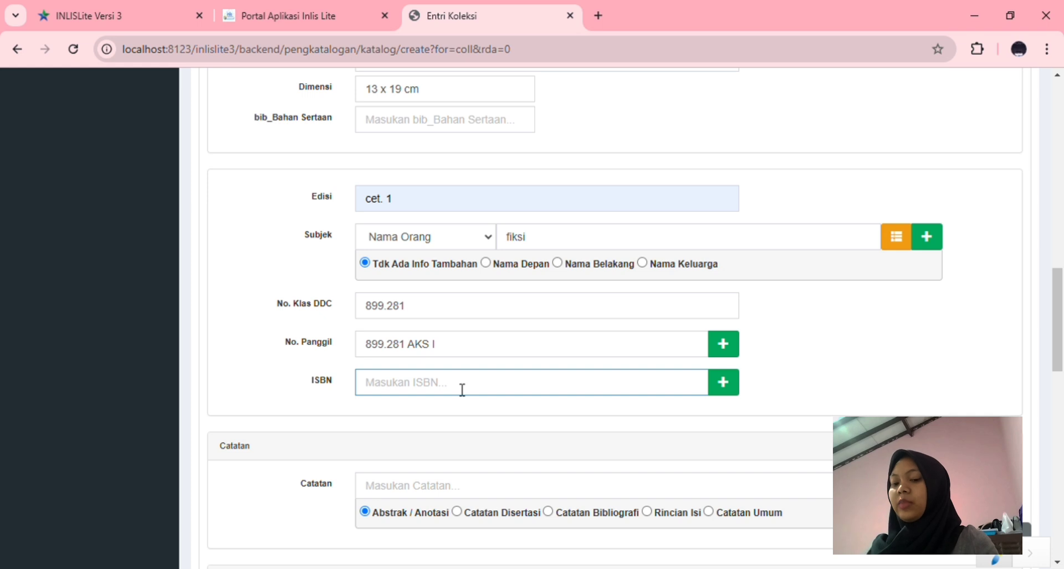
text(978)
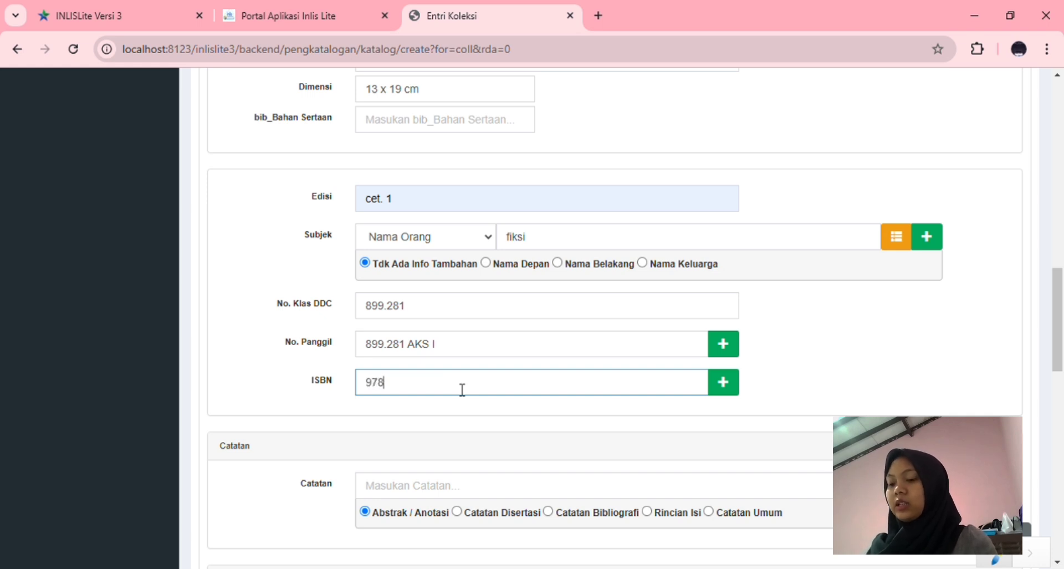
text(-)
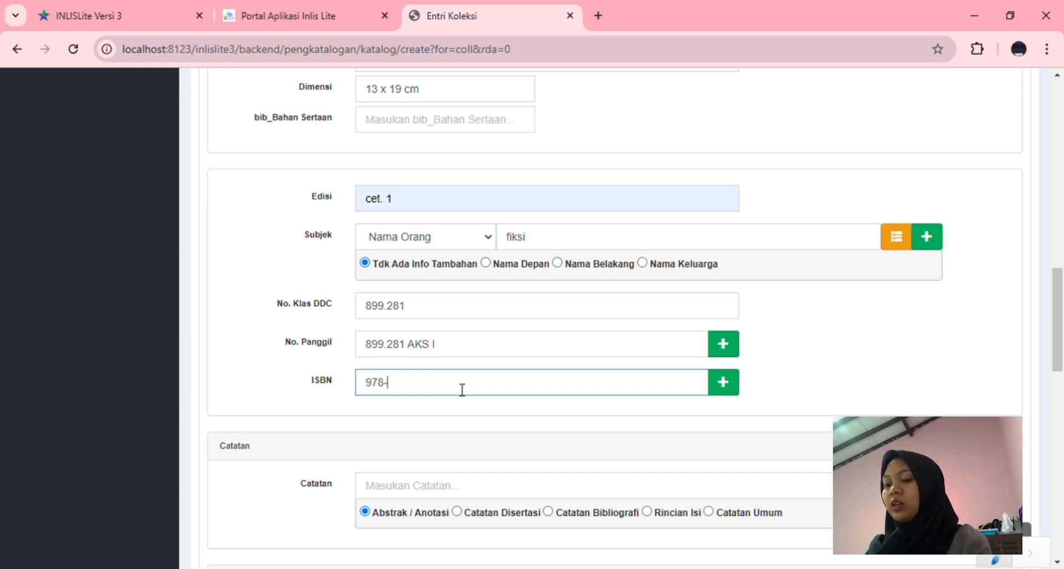
text(623-)
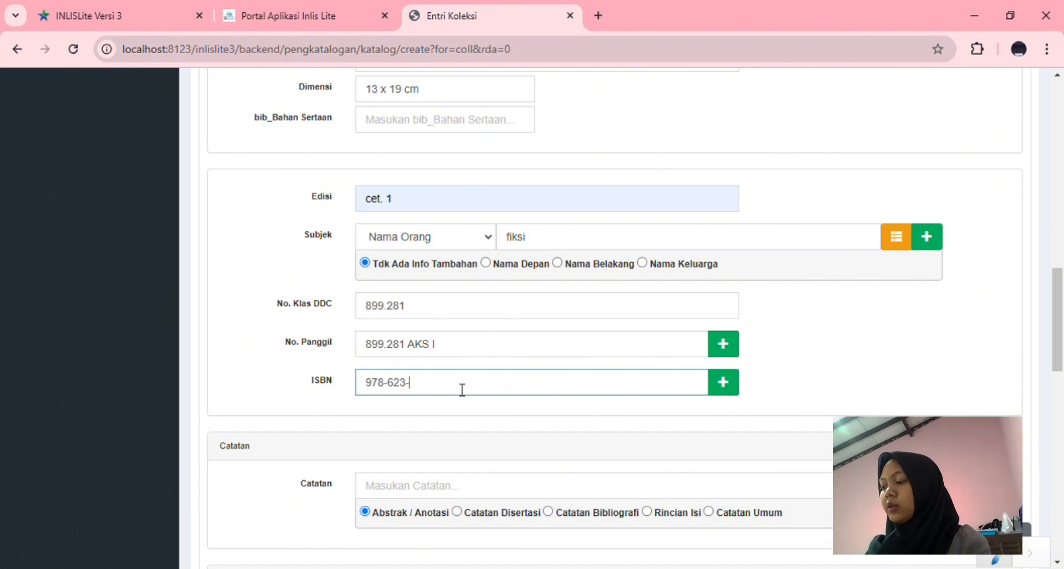
text(09-723)
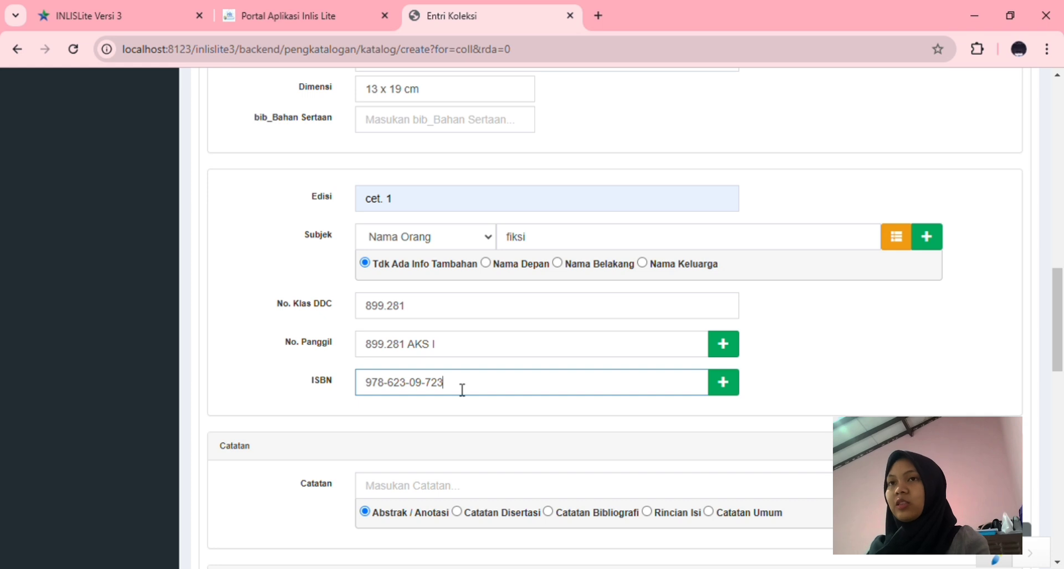
text(3-1)
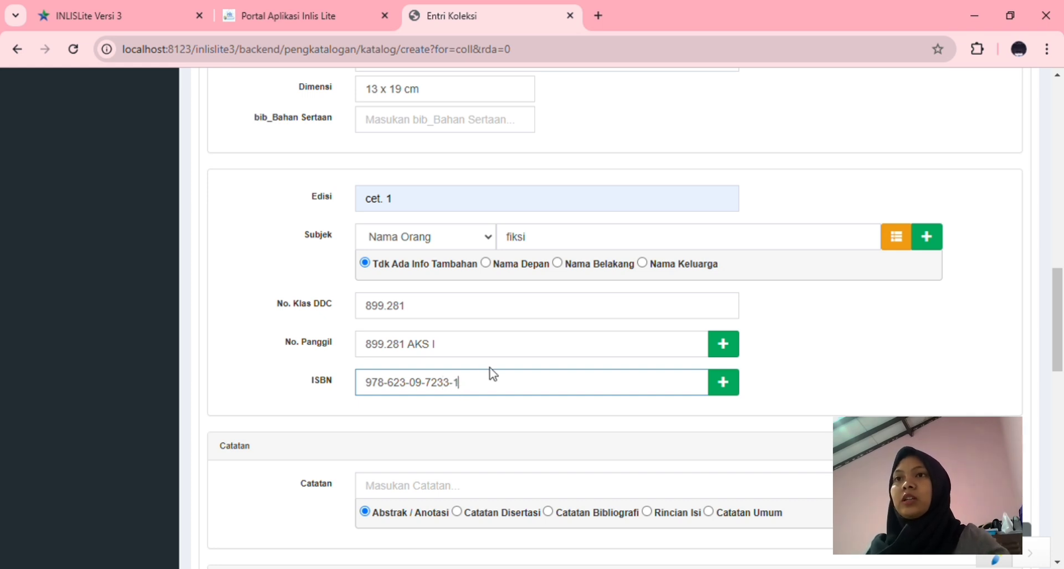
Write the note 'Biografi hlm. 248' and mark it as Catatan Umum
scroll(494, 371, down, 5)
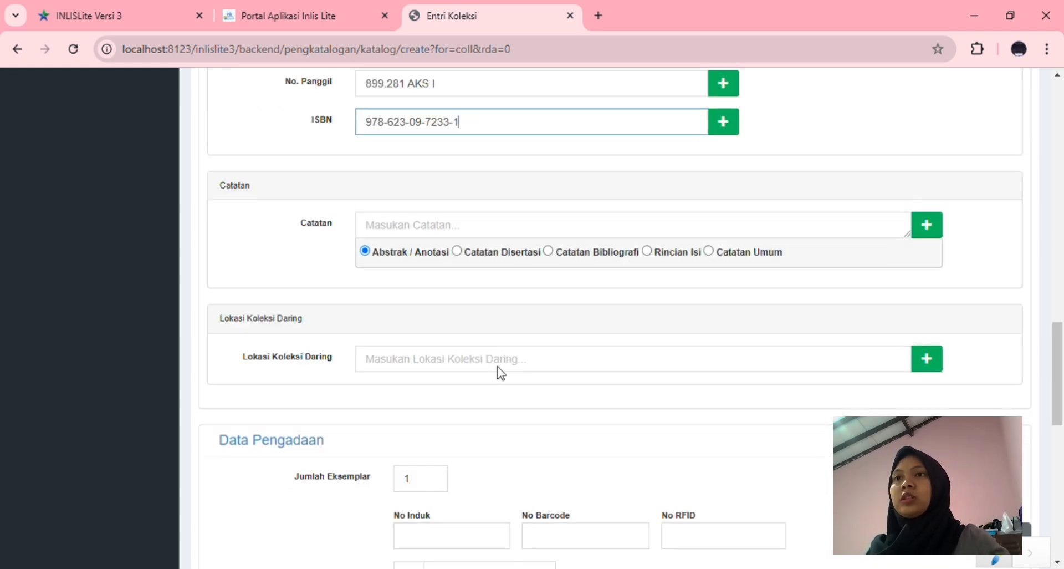
click(459, 233)
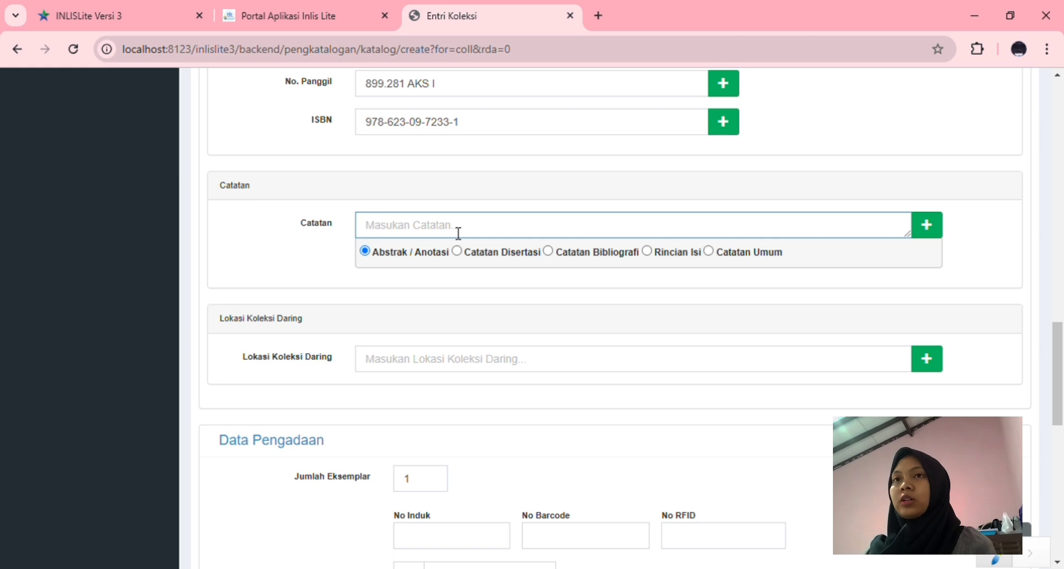
text(b)
key(BackSpace)
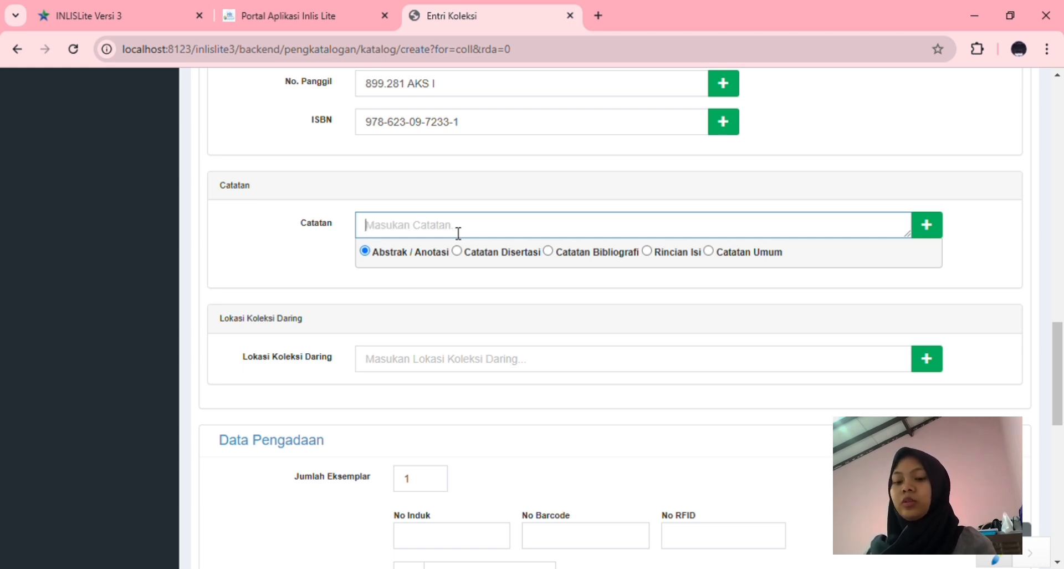
text(Biografi )
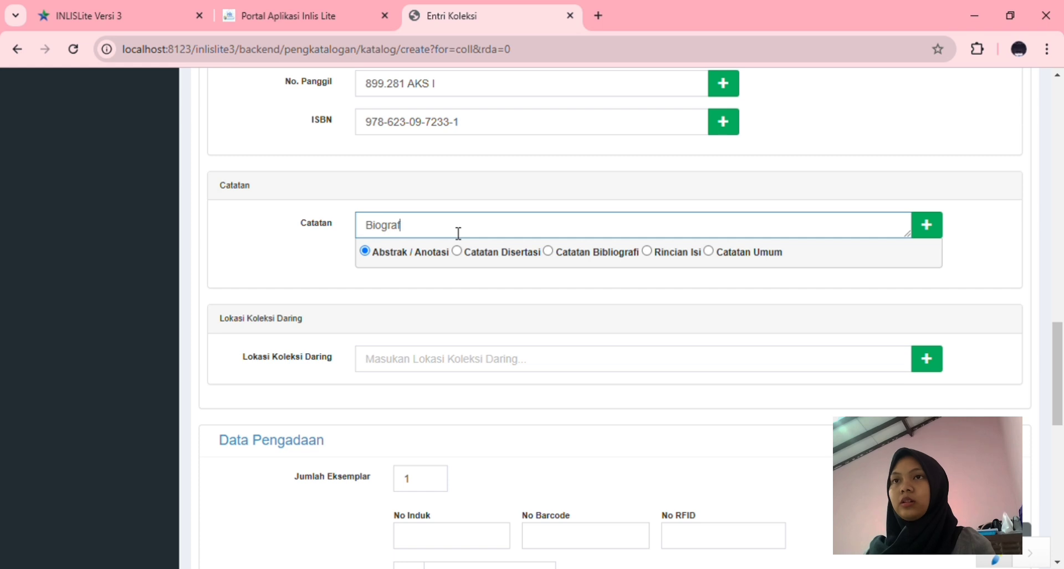
text(hlm.)
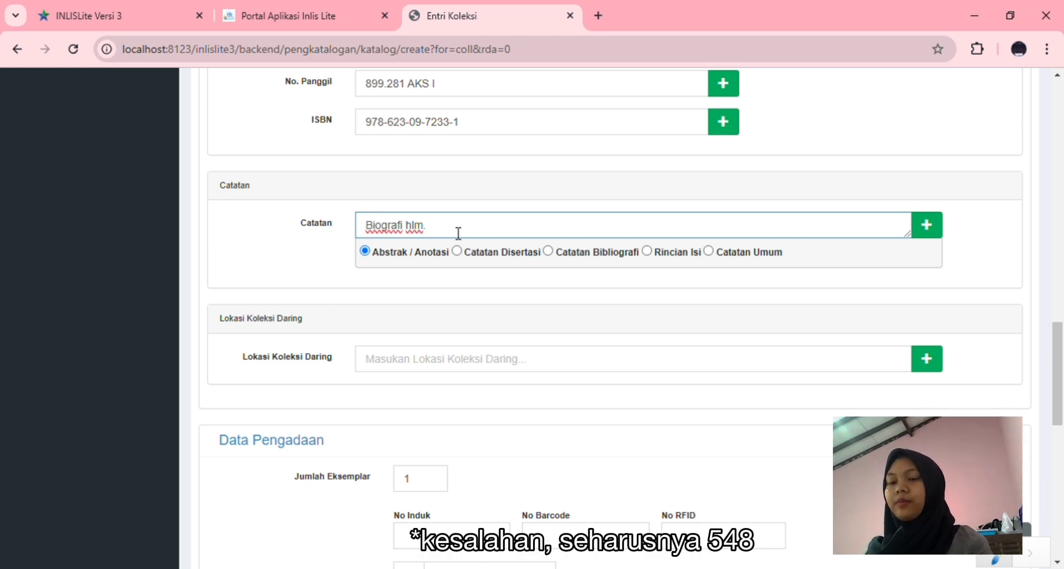
text(248)
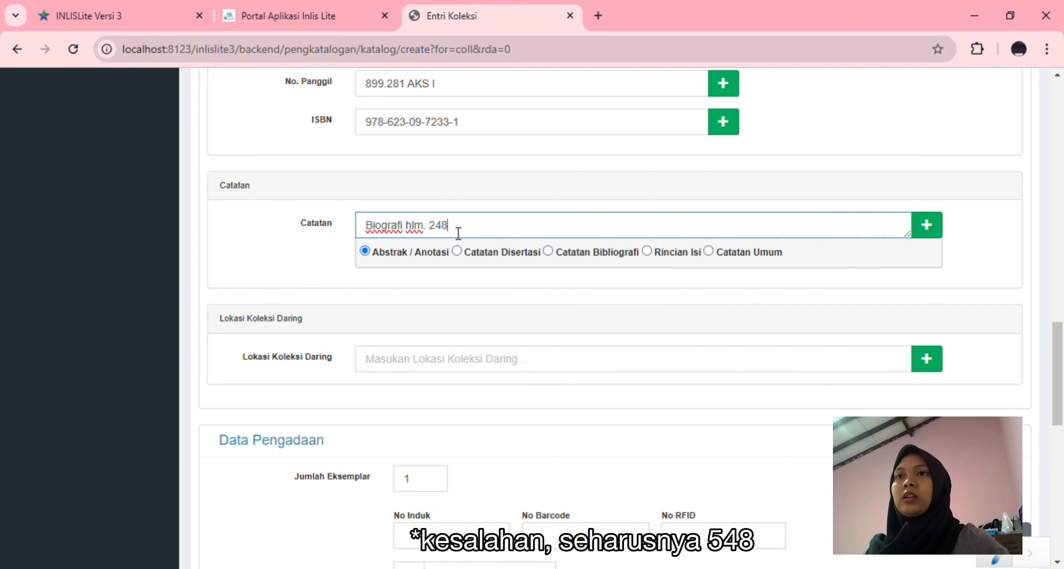
click(709, 252)
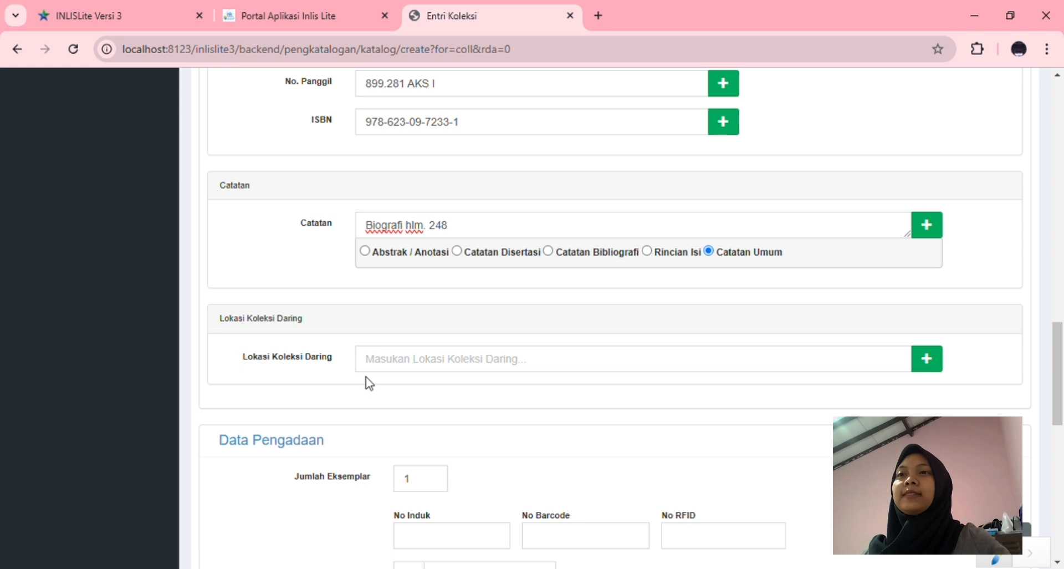
Change Jumlah Eksemplar in Data Pengadaan from 1 to 3 so three copy rows appear
scroll(398, 364, down, 2)
scroll(398, 367, down, 3)
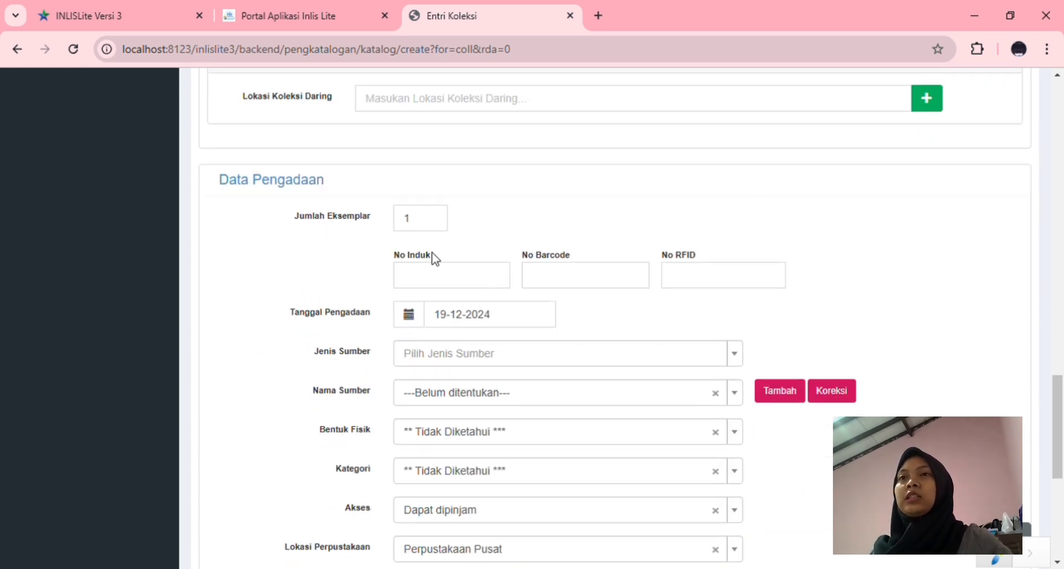
scroll(499, 222, down, 2)
scroll(499, 222, up, 2)
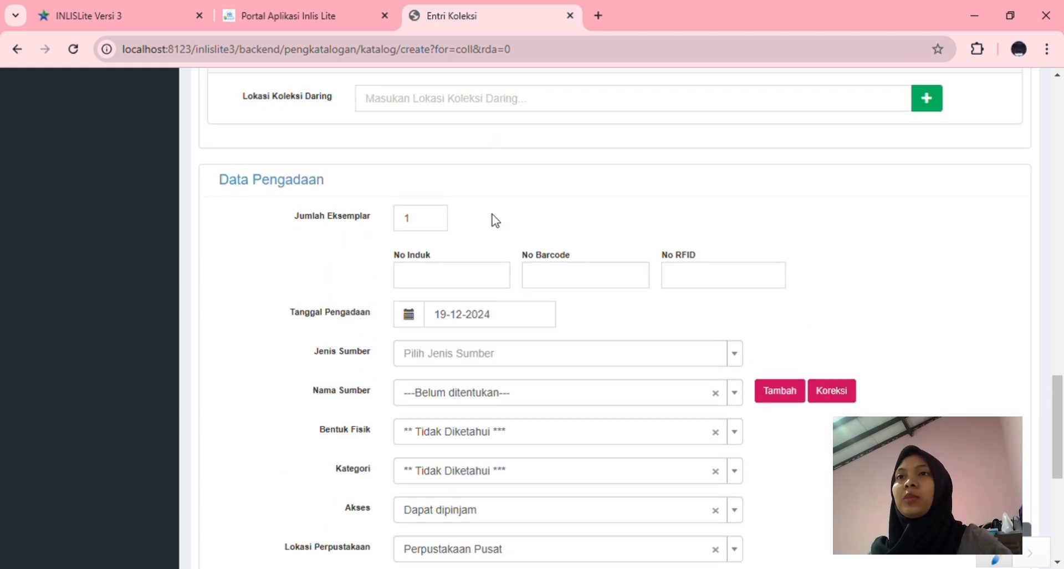
click(433, 227)
key(BackSpace)
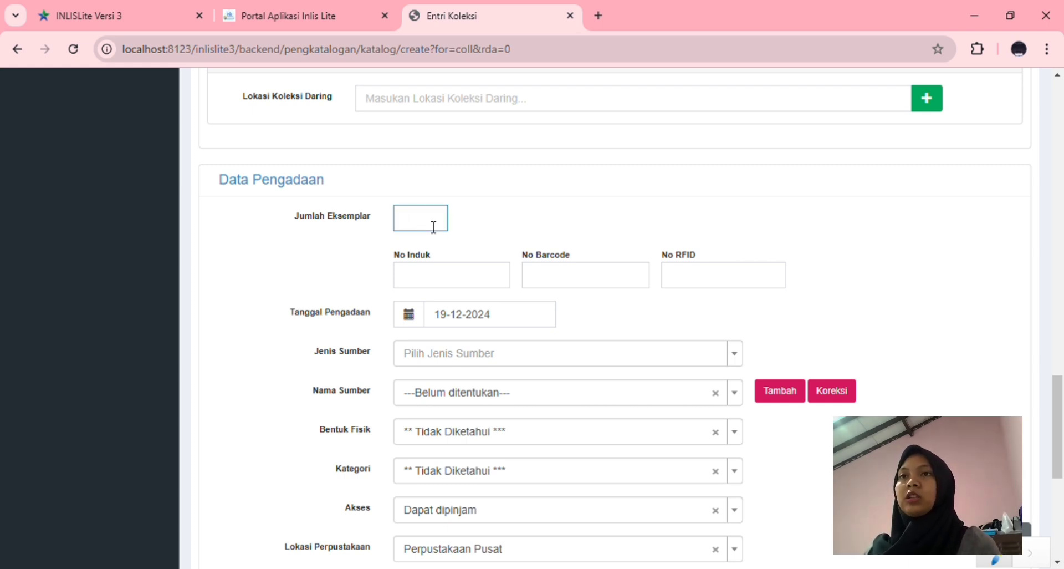
text(3)
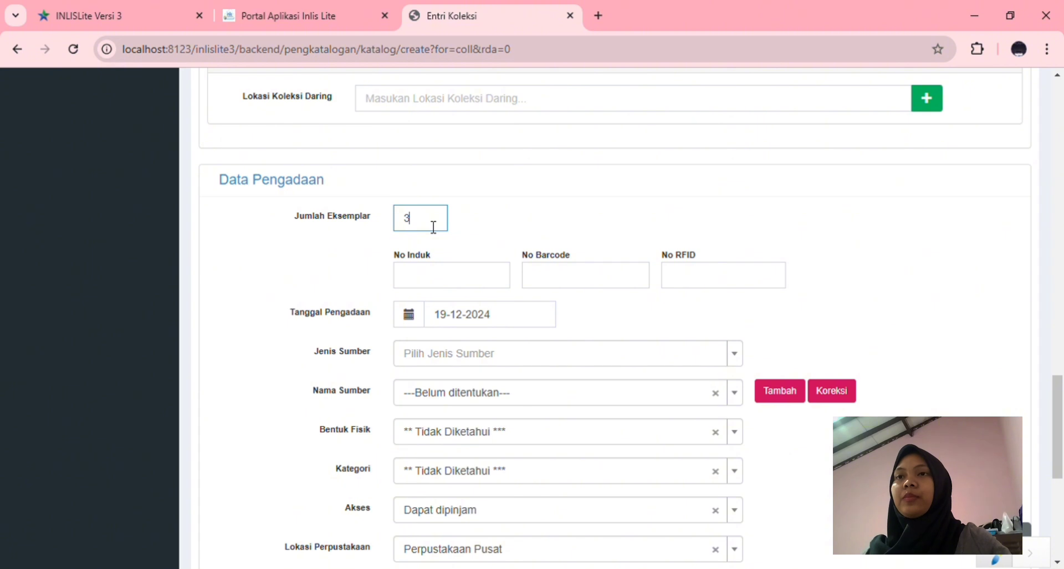
click(473, 229)
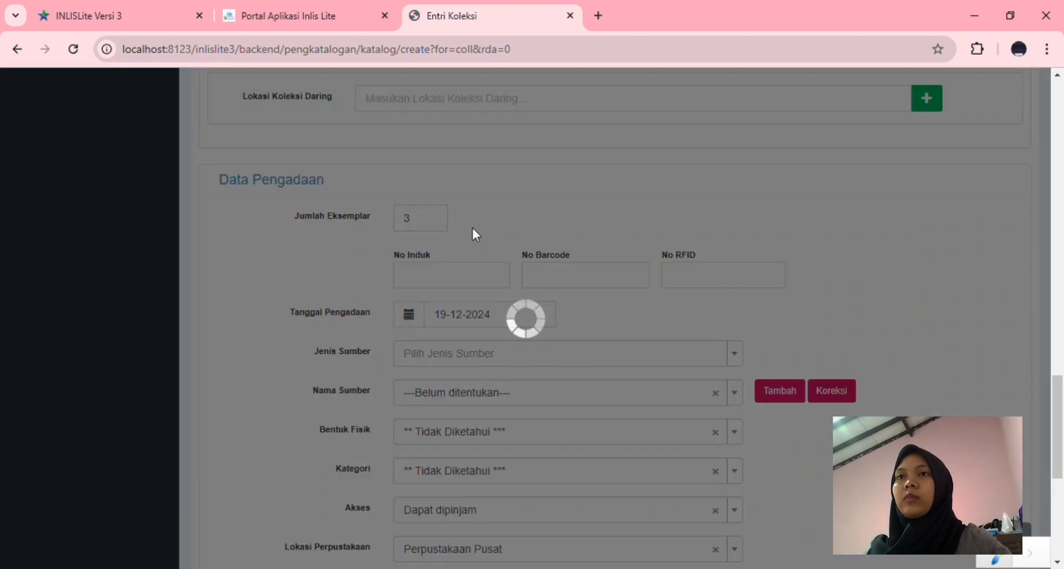
scroll(520, 234, down, 2)
scroll(489, 213, up, 2)
scroll(478, 238, down, 2)
scroll(482, 255, down, 5)
scroll(484, 254, up, 5)
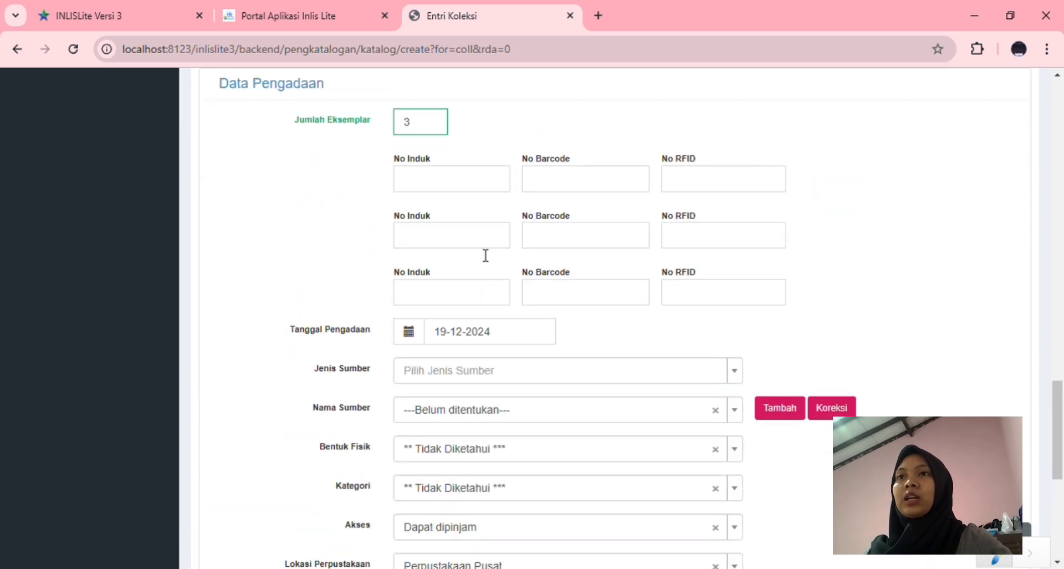
scroll(482, 254, up, 2)
Give the first copy inventory number 02/APBN/2024 with barcode and RFID 00000224
click(488, 316)
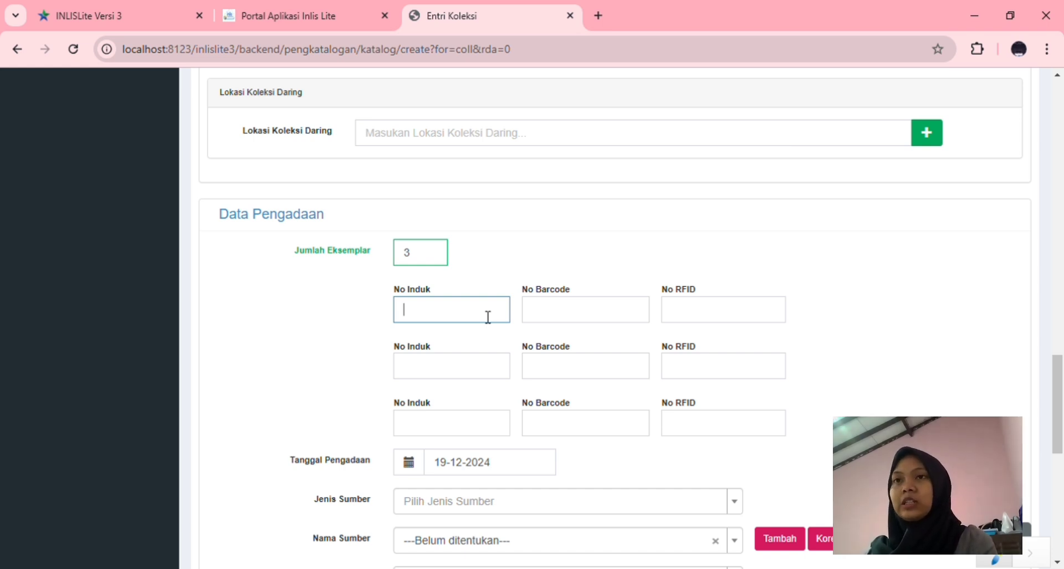
text(02/)
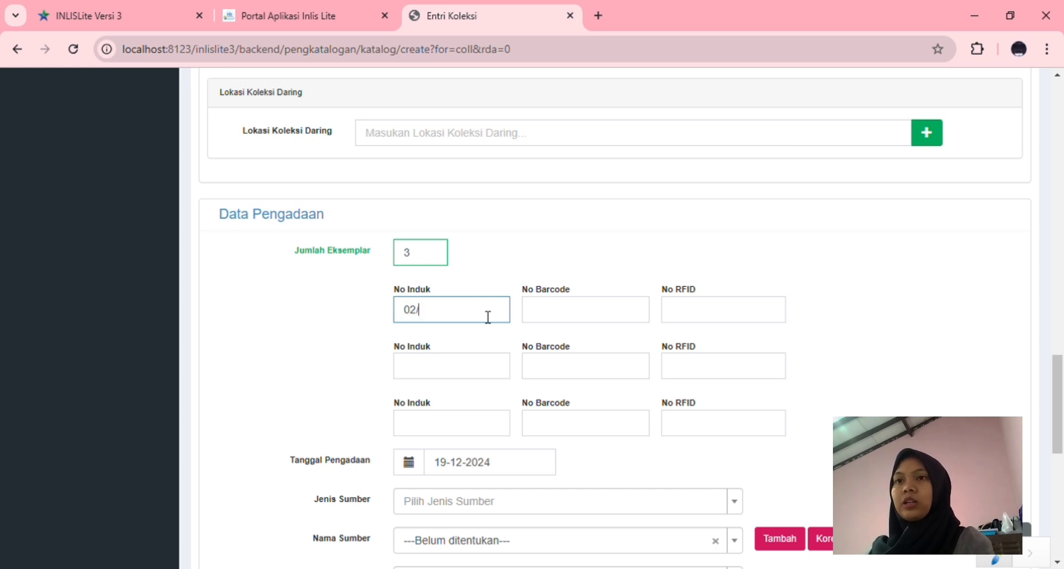
text(APBN/2024)
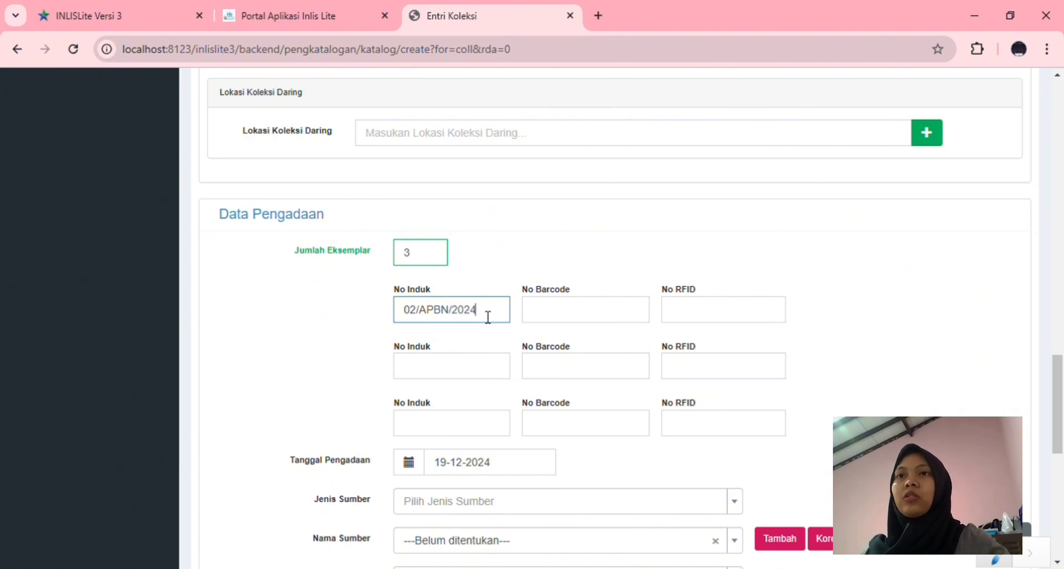
click(555, 321)
text(00000)
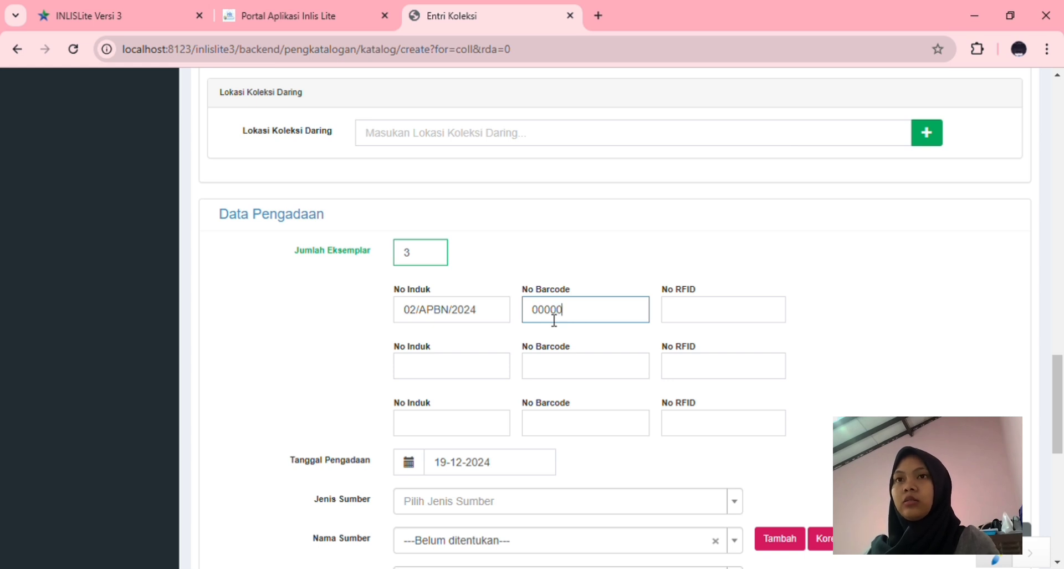
text(224)
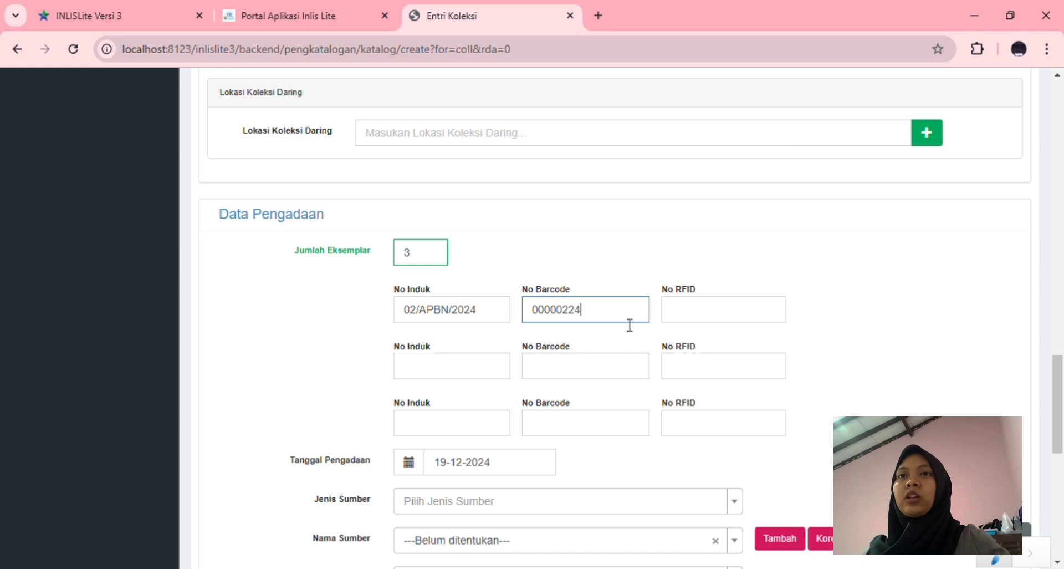
click(677, 321)
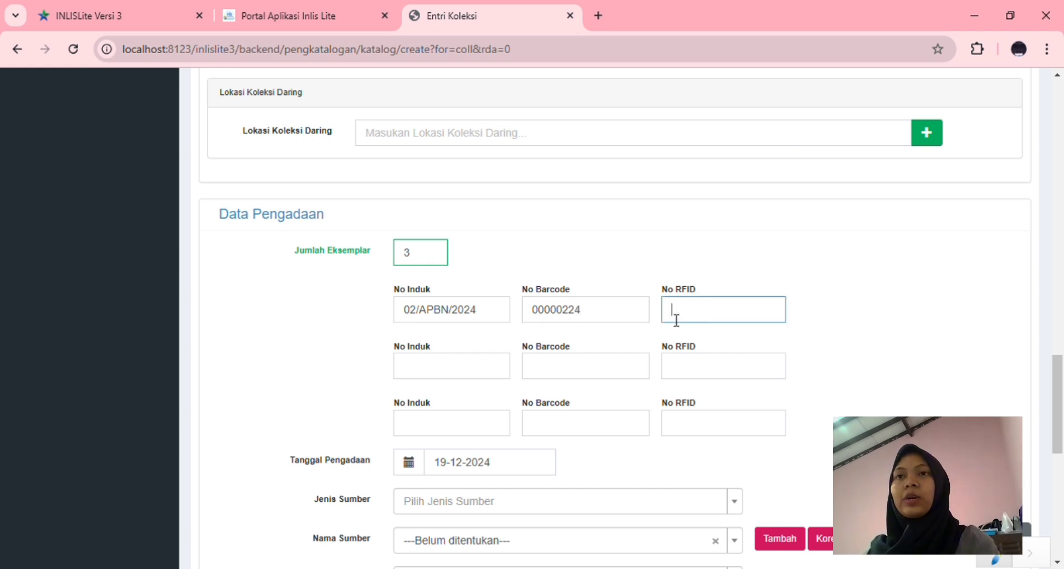
text(00000224)
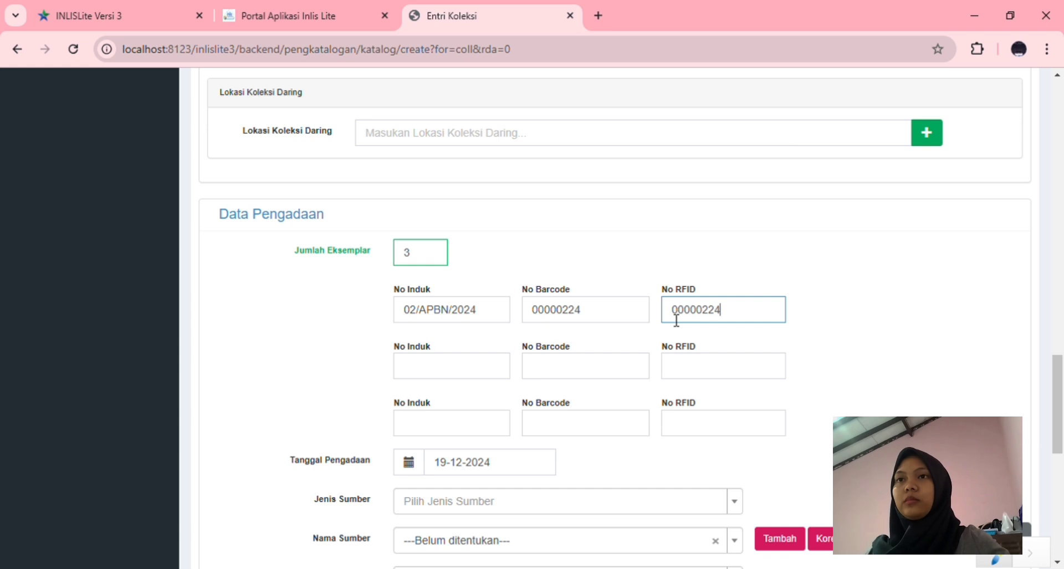
Give the second copy inventory number 03/APBN/2024 with barcode and RFID 00000324
click(472, 372)
text(03)
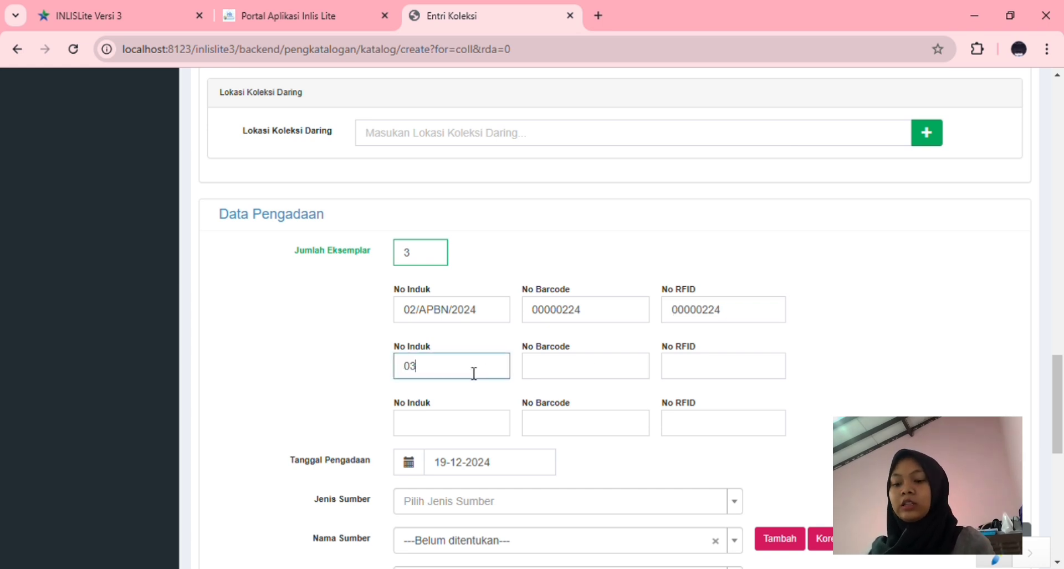
text(/APB)
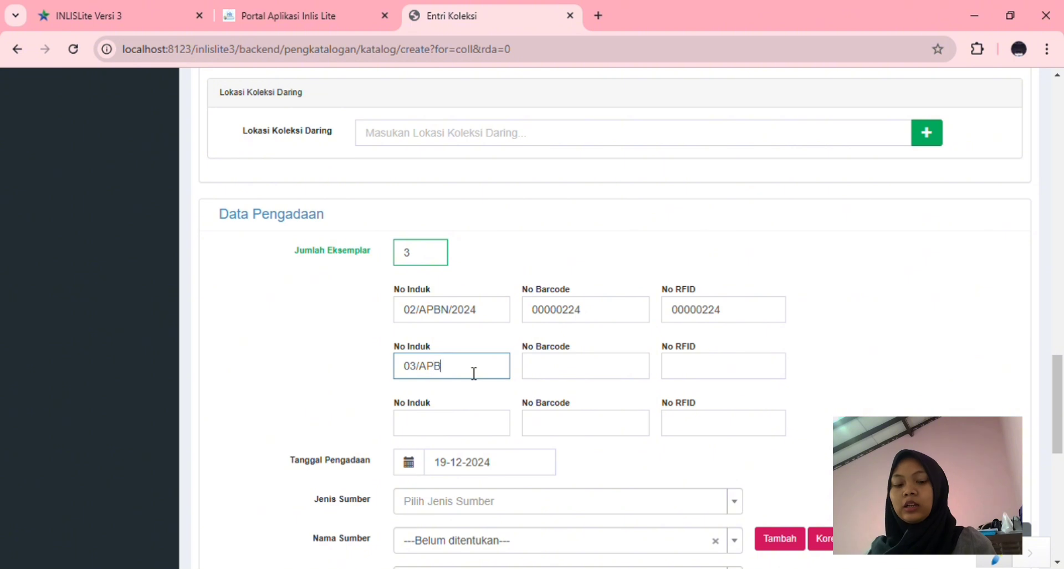
text(N/2024)
click(542, 379)
text(00000324)
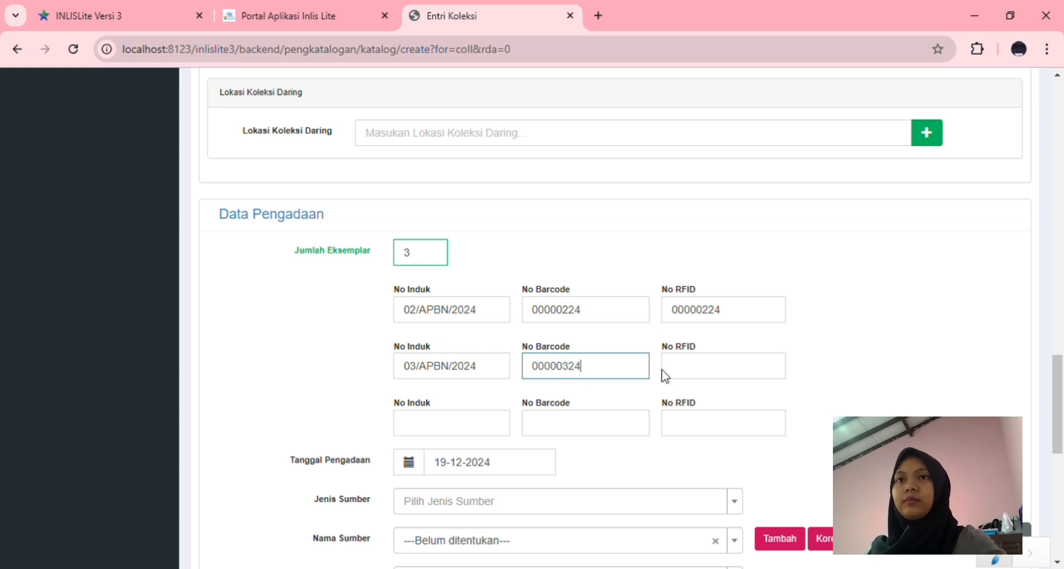
click(674, 374)
text(0)
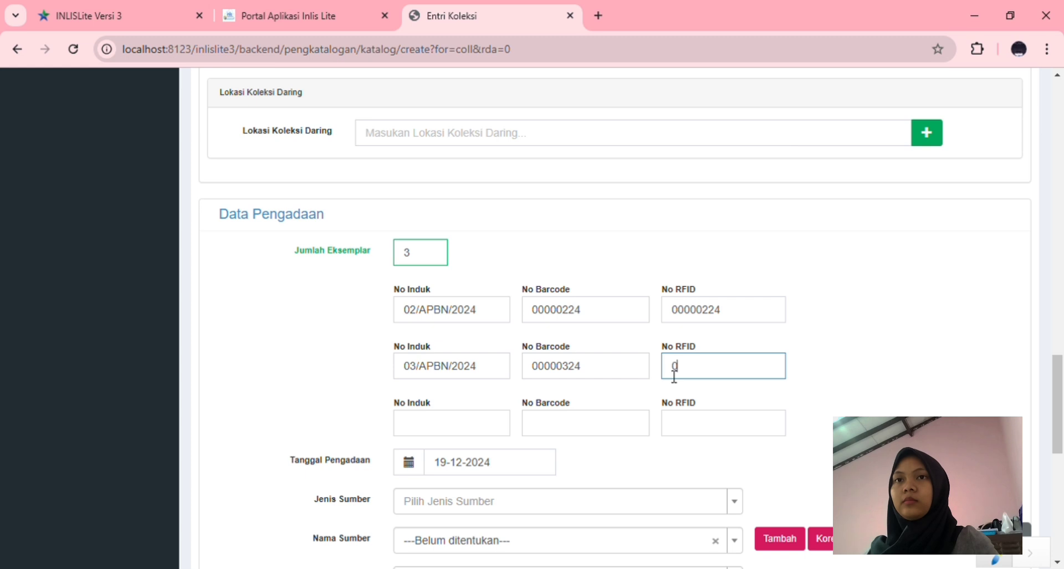
text(000)
text(0)
text(324)
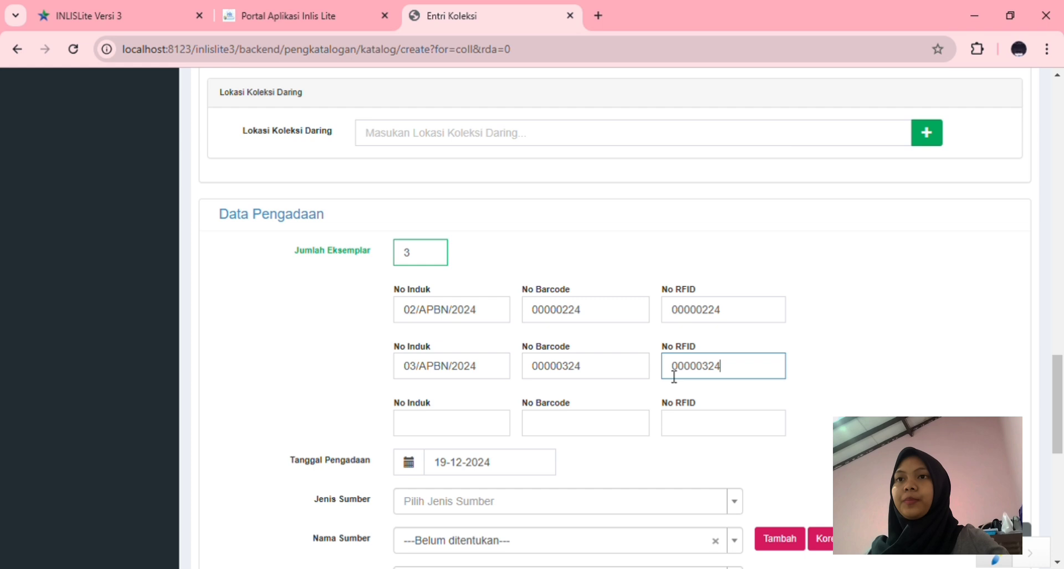
Give the third copy inventory number 04/APBN/2024 with barcode and RFID 00000424
click(472, 430)
text(0)
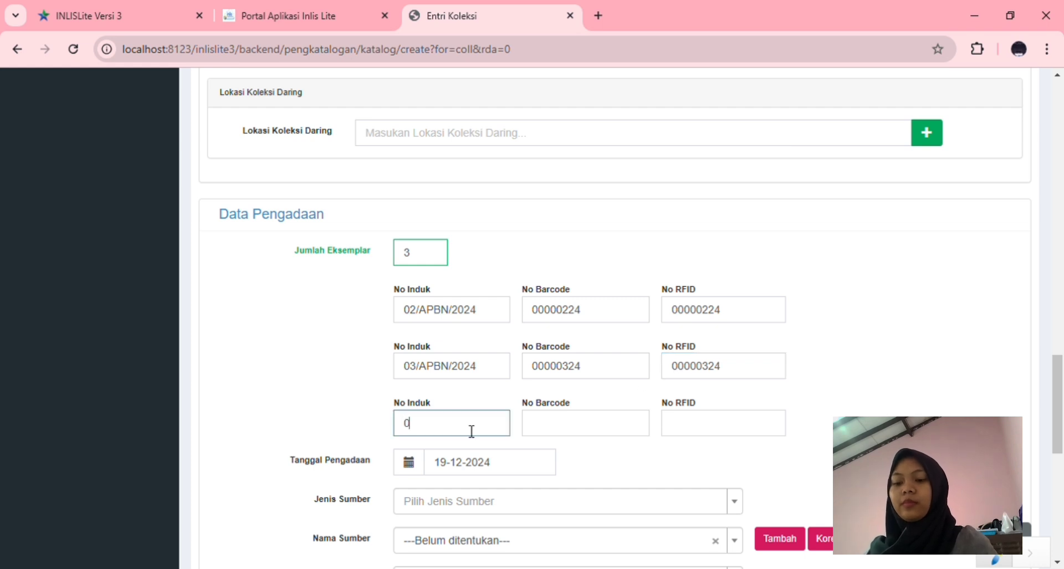
text(4/APB)
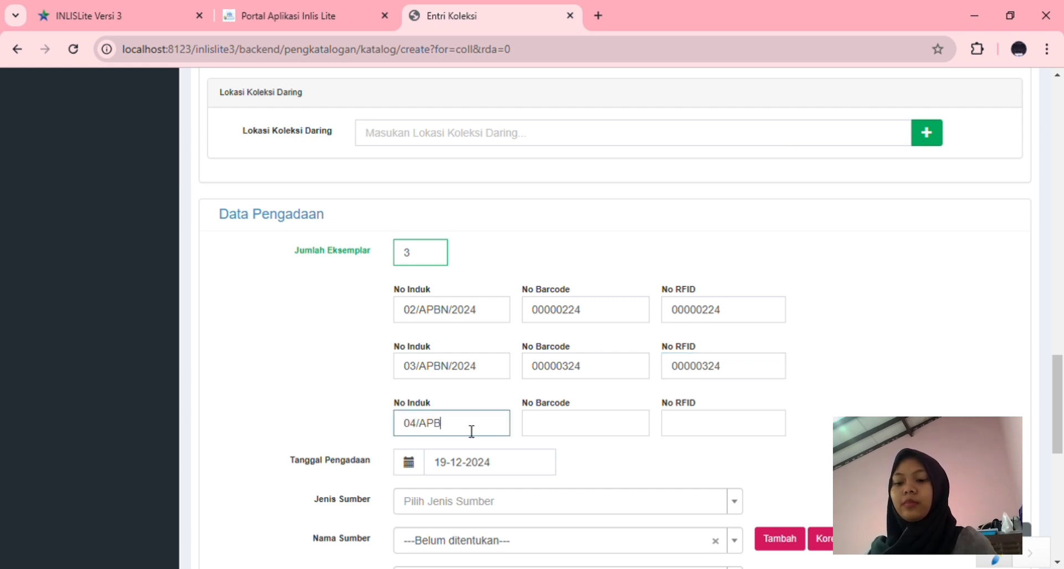
text(N/2024)
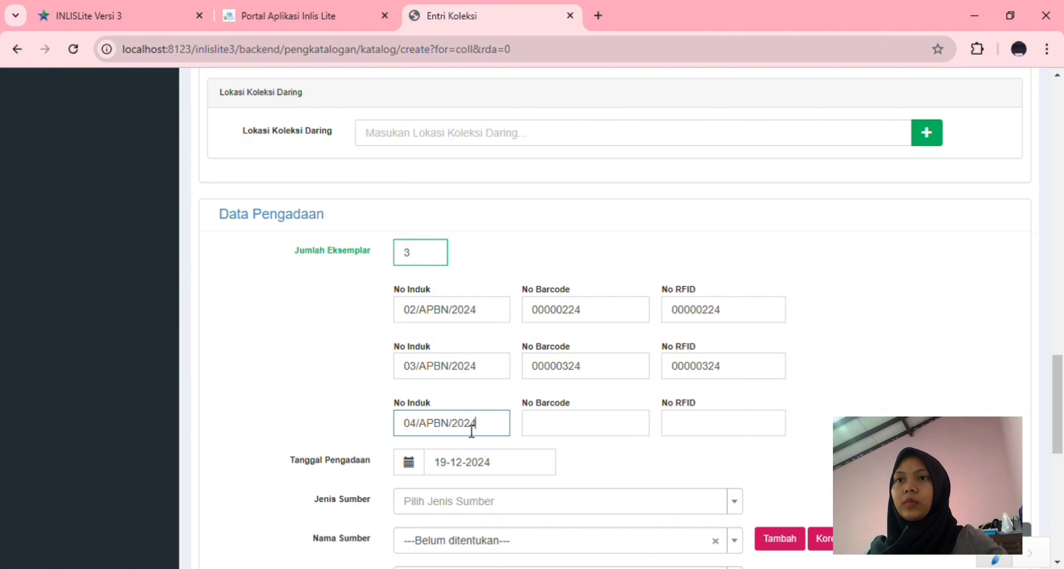
click(539, 426)
text(0000)
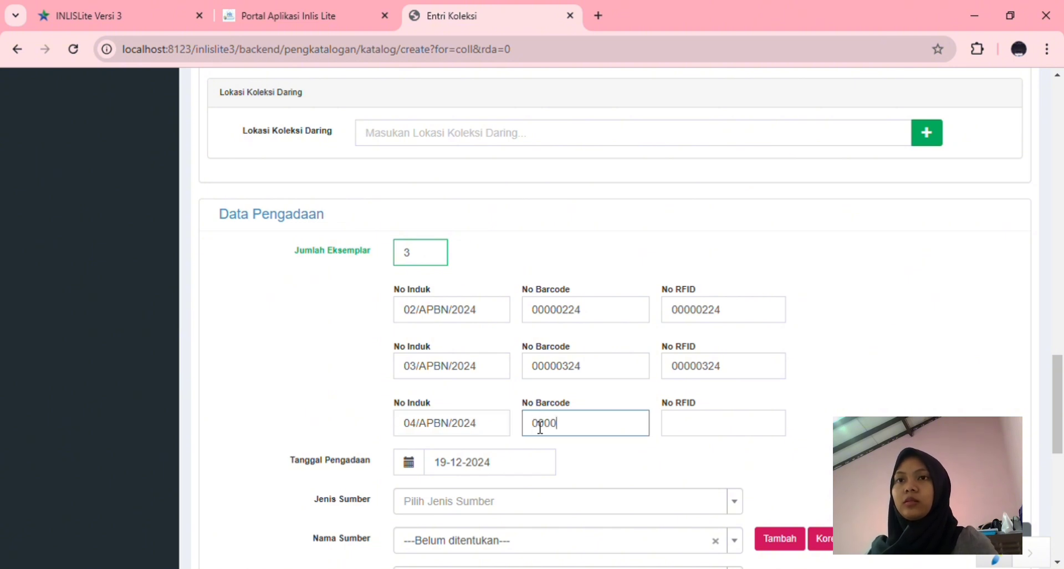
text(0)
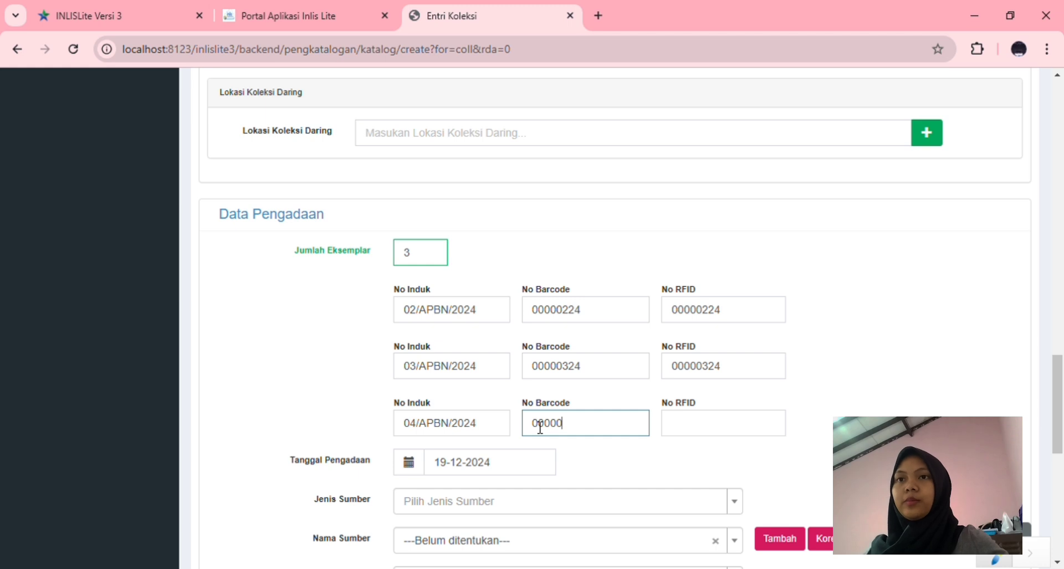
text(424)
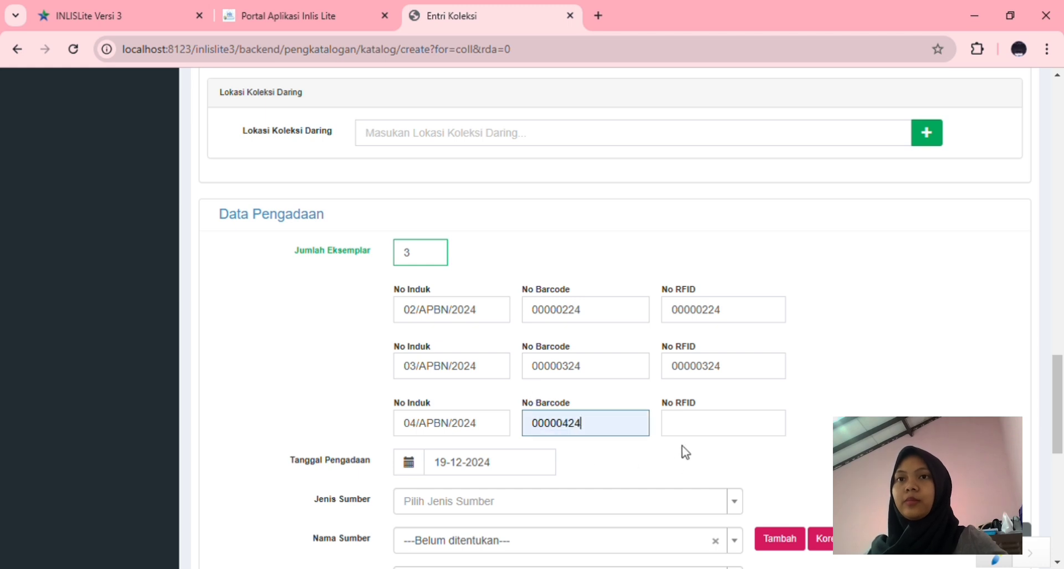
click(691, 432)
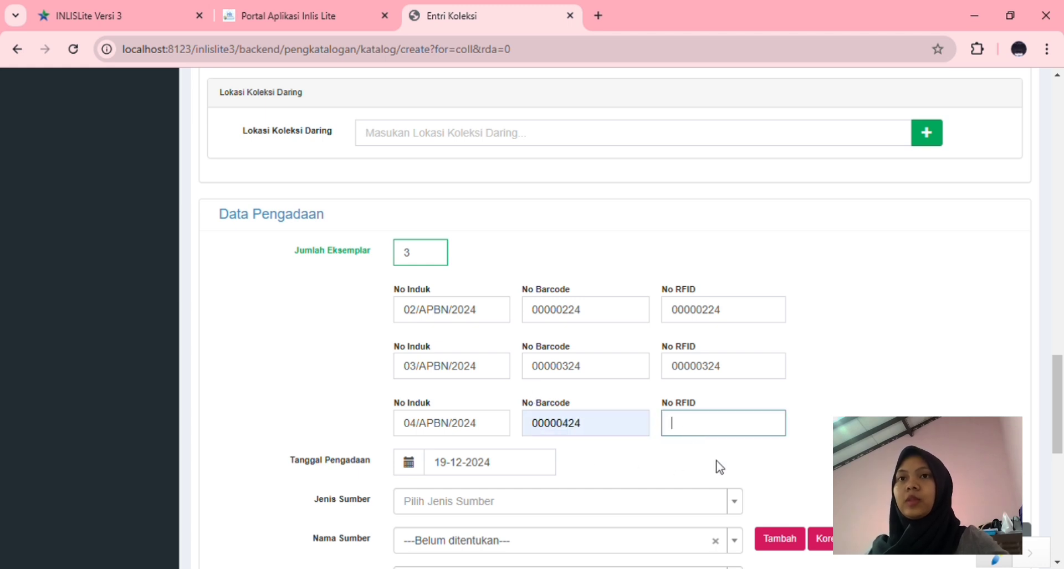
text(00000424)
scroll(433, 460, down, 1)
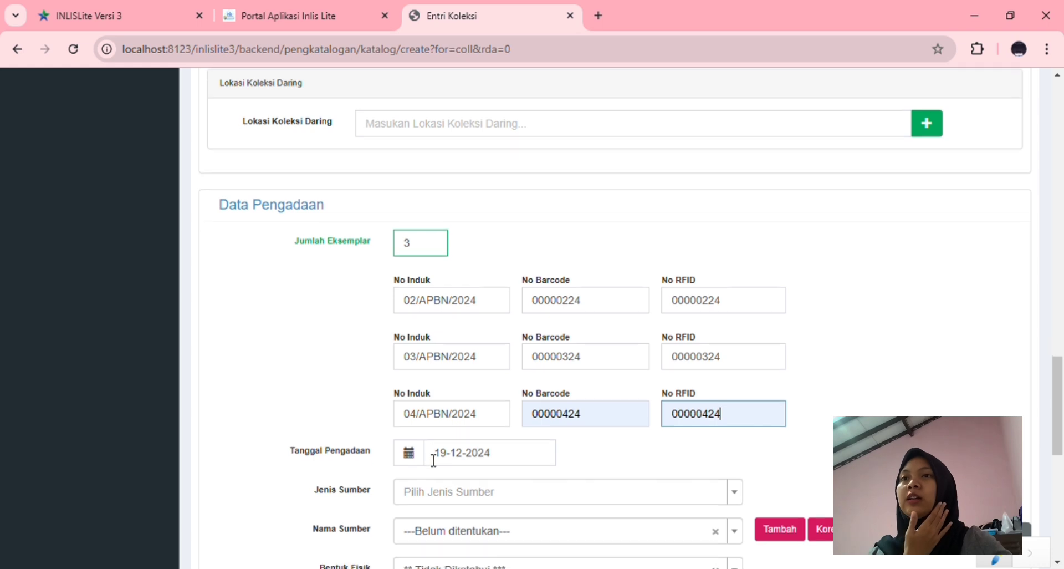
scroll(434, 460, down, 2)
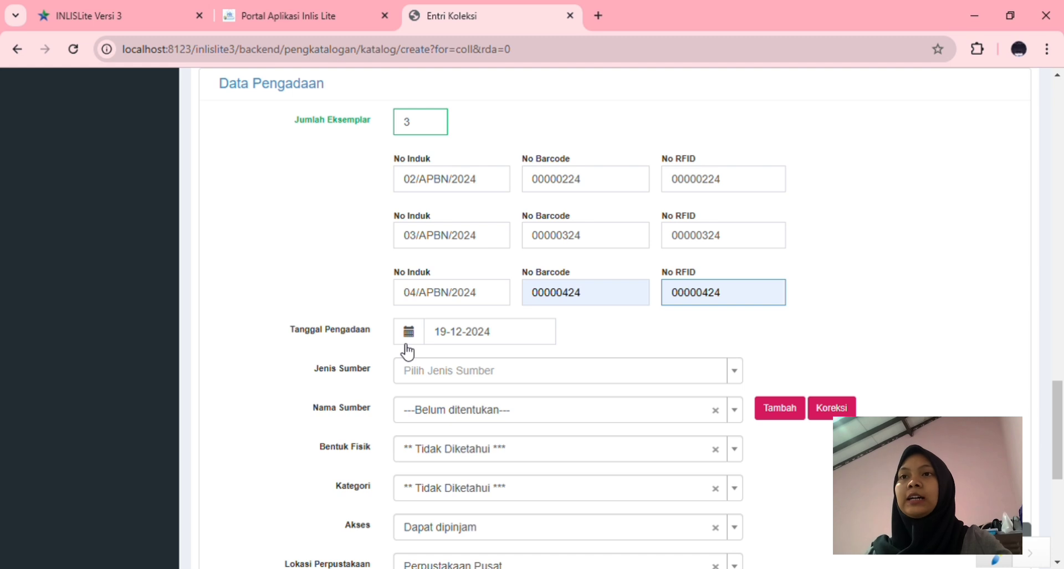
Set the acquisition source type to Pembelian and the source name to APBN
scroll(405, 355, down, 2)
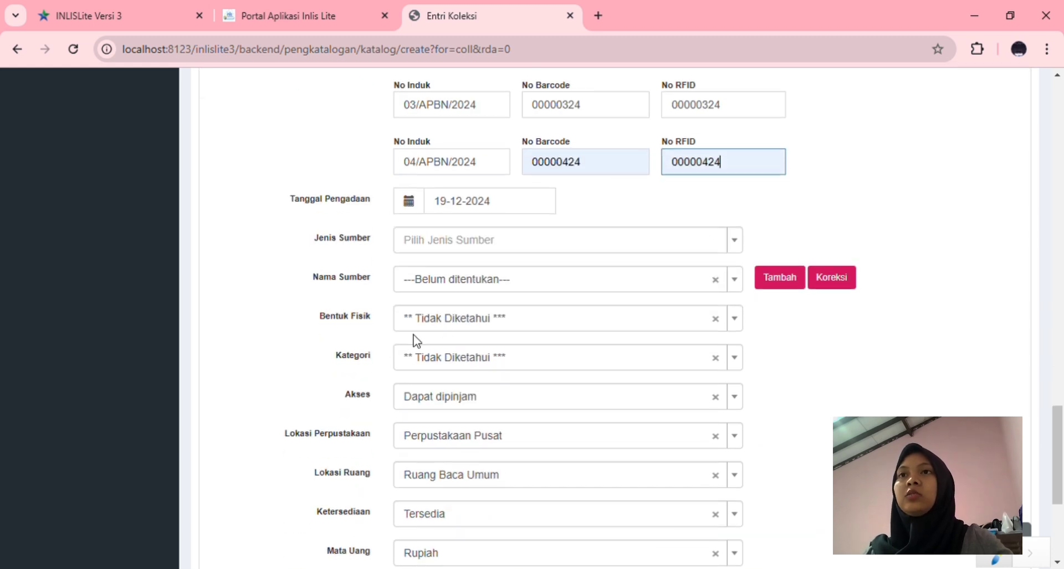
click(533, 254)
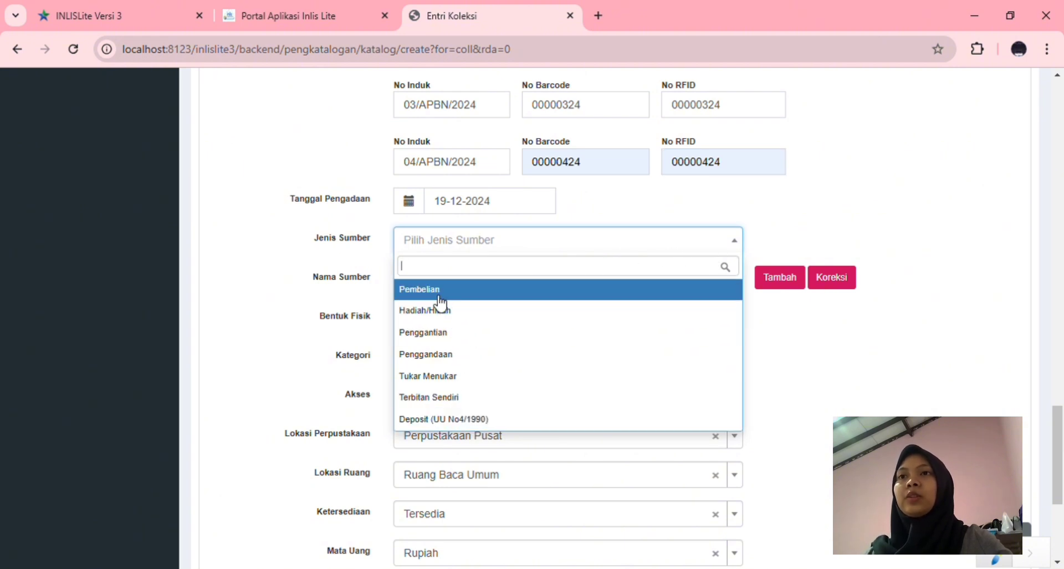
click(422, 294)
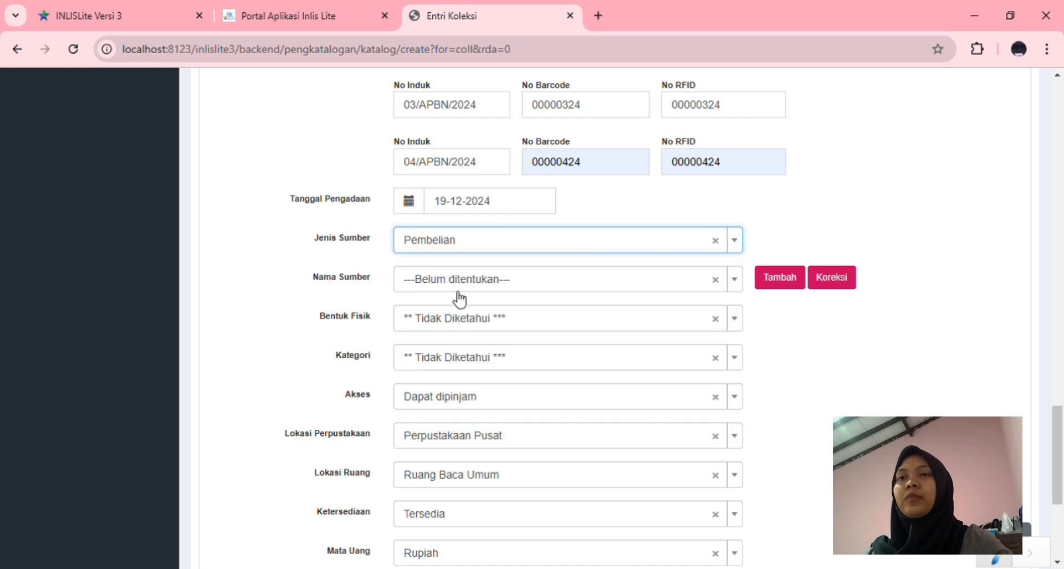
click(738, 289)
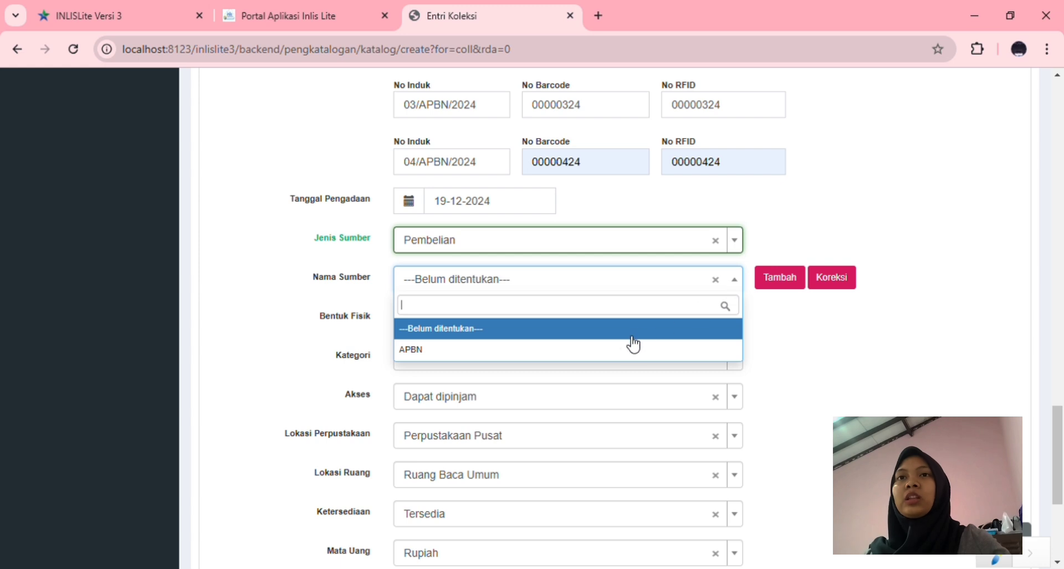
click(772, 282)
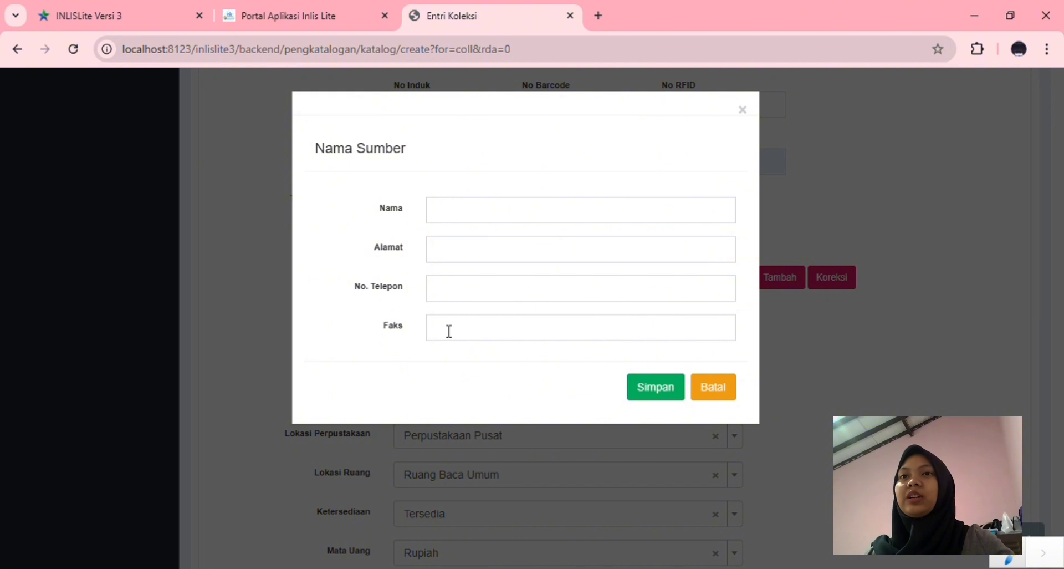
click(743, 111)
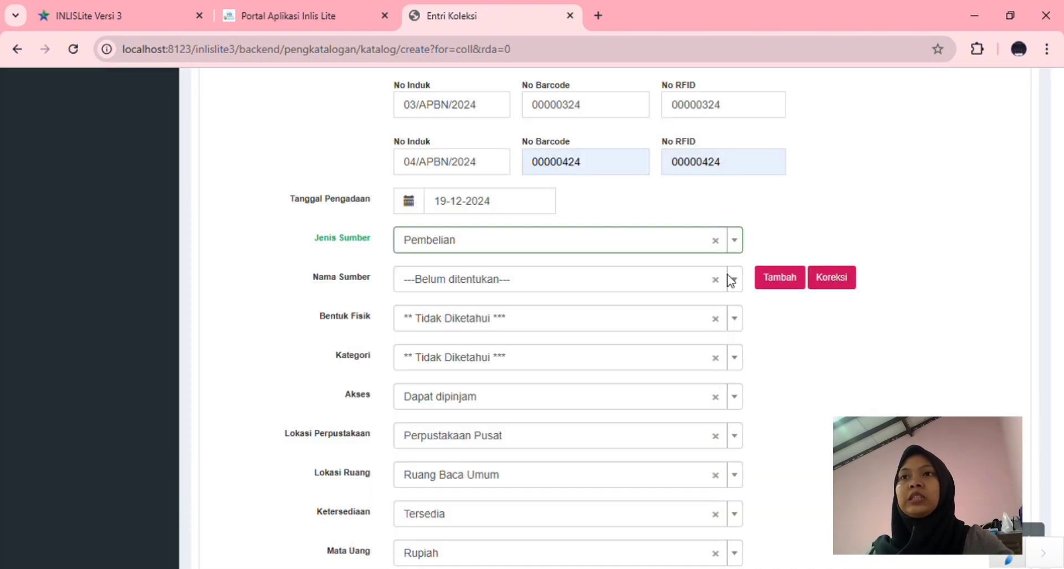
click(738, 284)
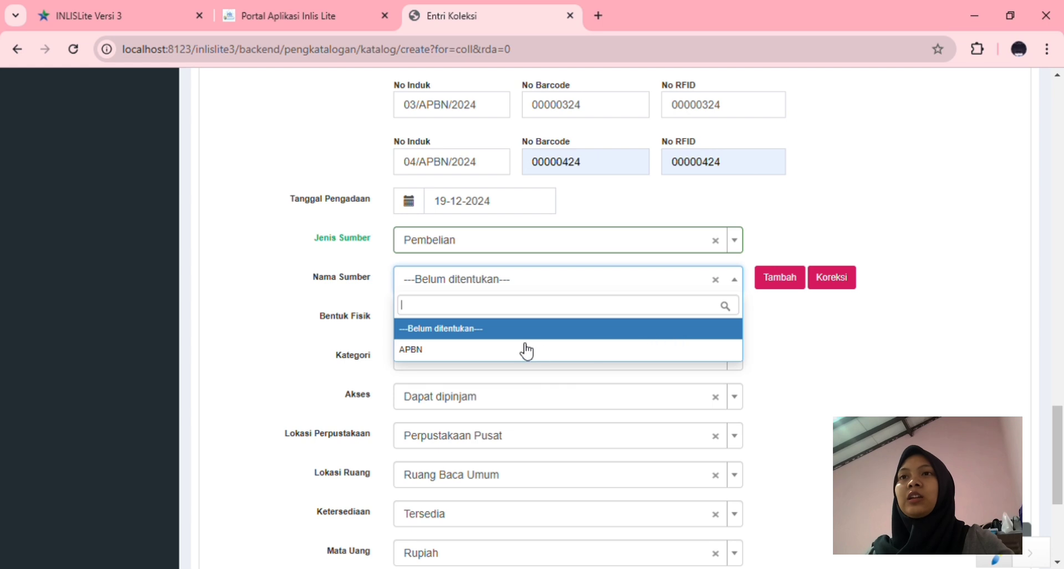
click(432, 355)
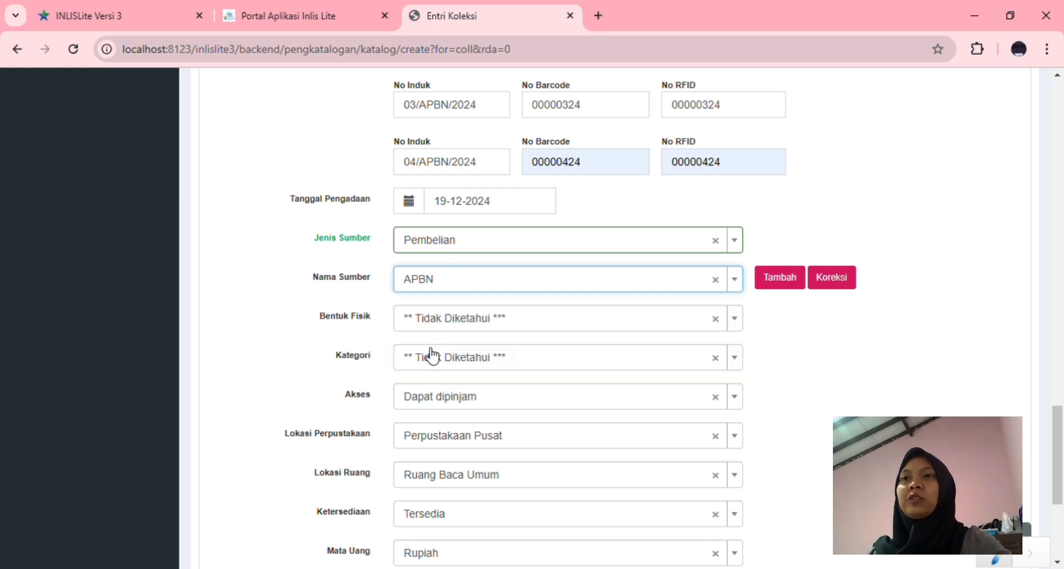
Set the physical form to Buku and the collection category to Fiksi
click(625, 330)
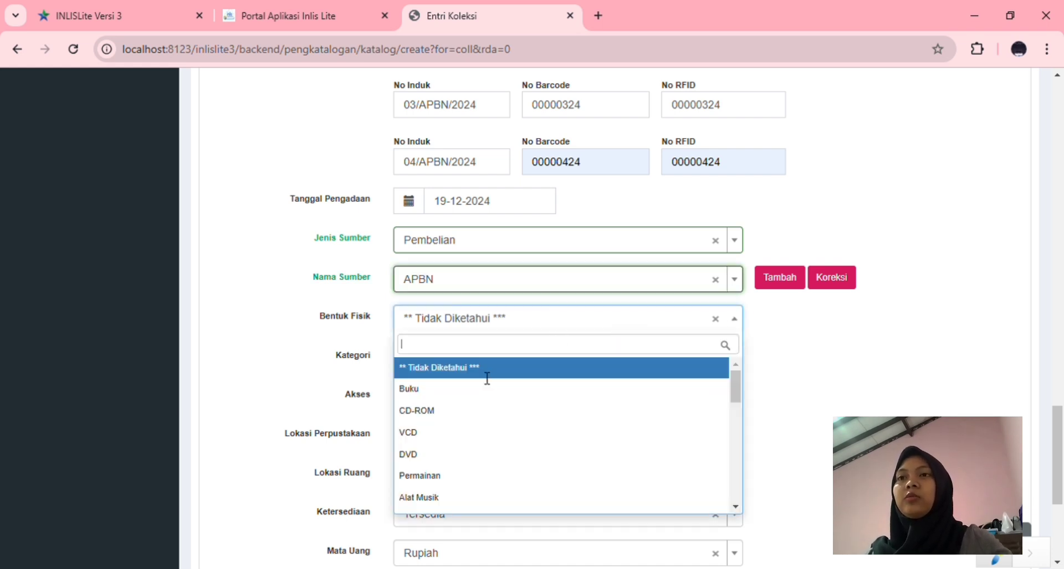
click(453, 395)
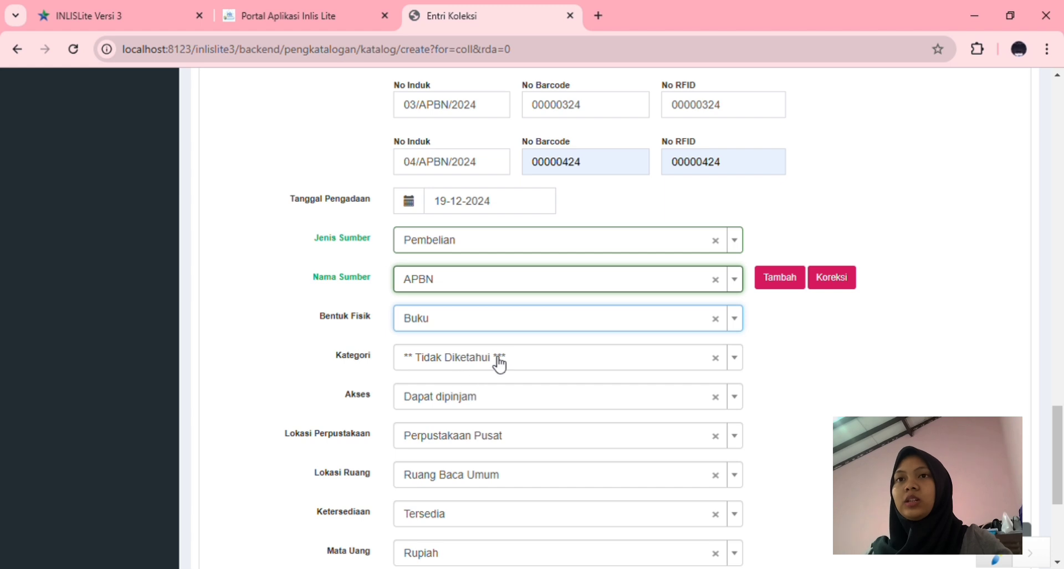
click(504, 364)
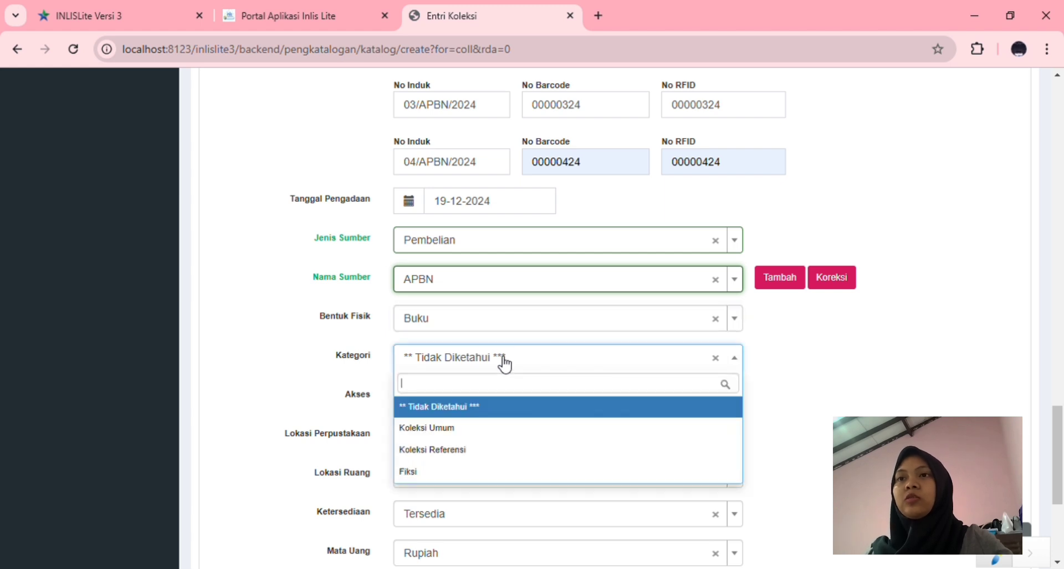
click(448, 474)
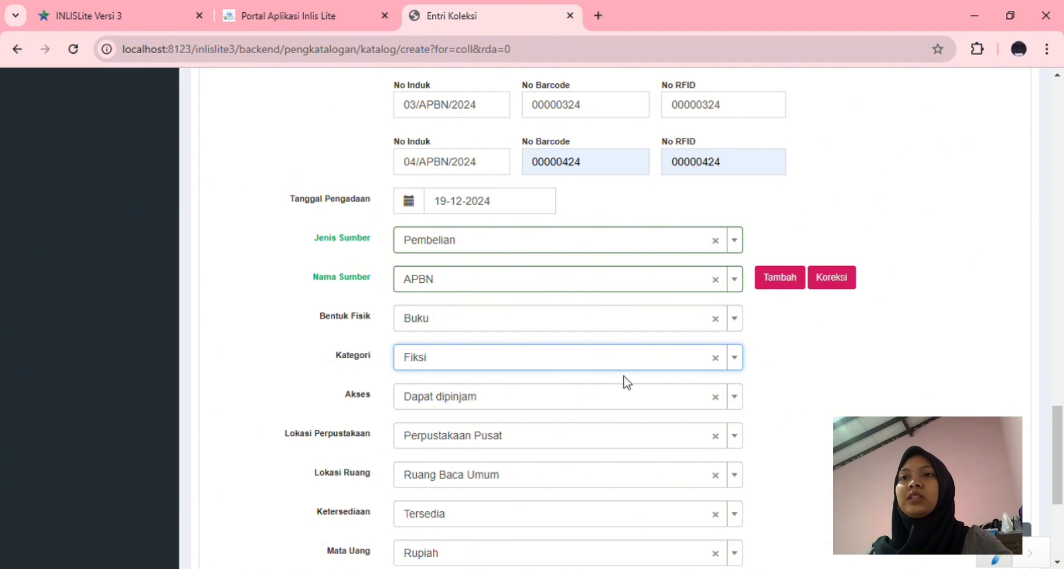
scroll(421, 443, down, 2)
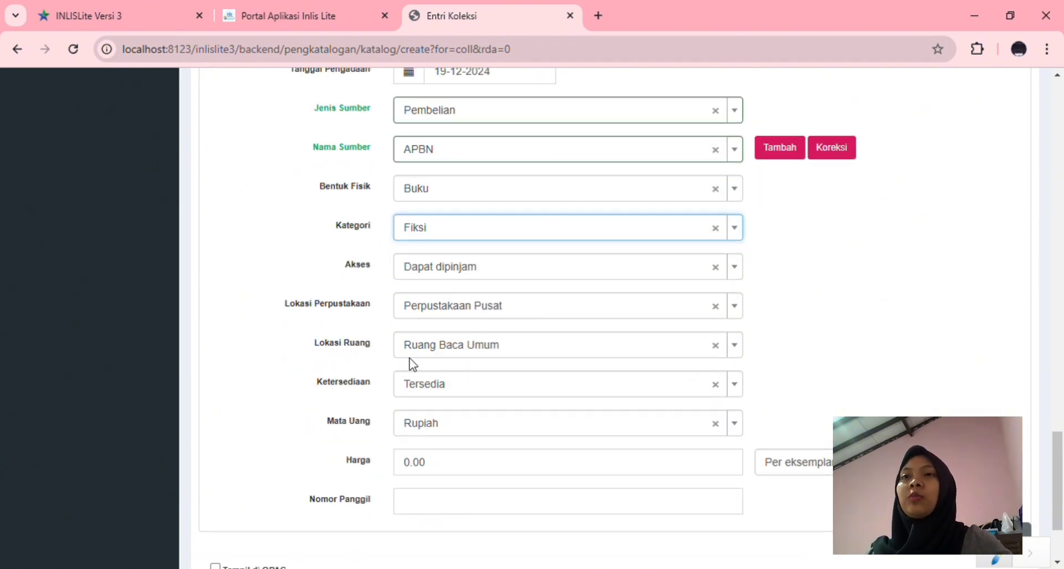
Enter call number 899.281 AKS I and tick Tampil di OPAC
scroll(542, 392, down, 2)
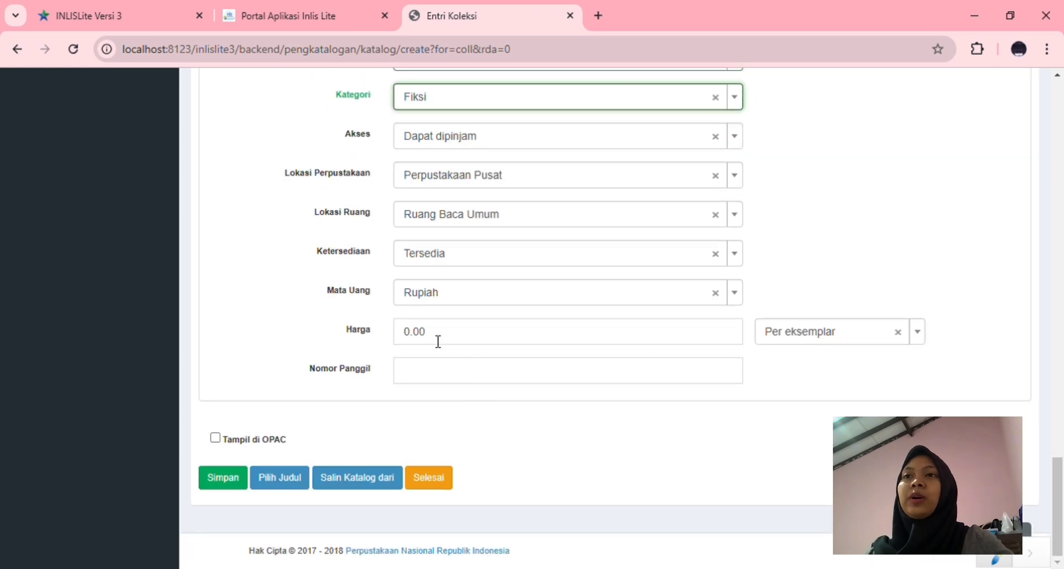
click(422, 380)
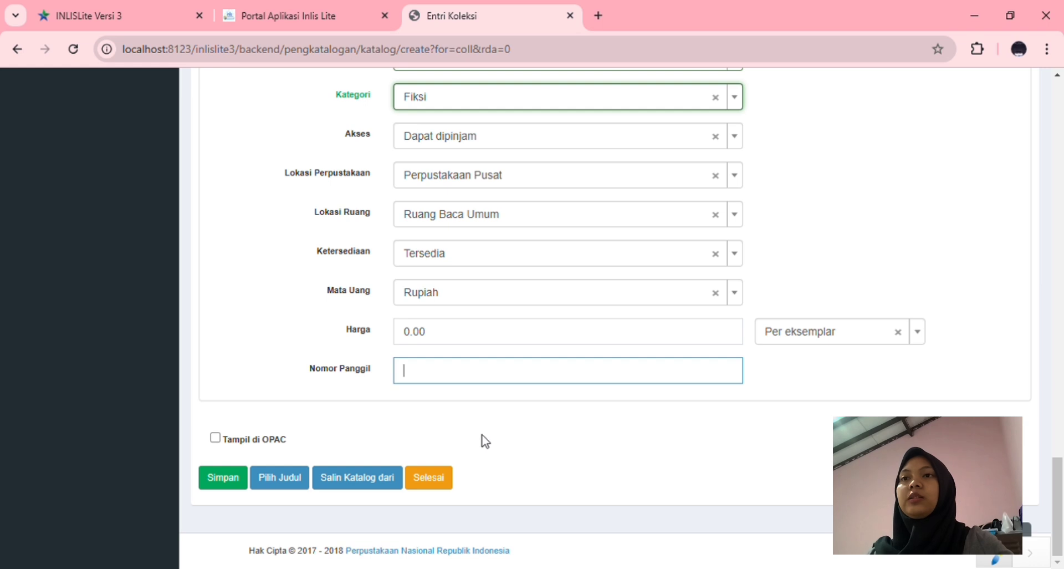
text(899.281 AKS )
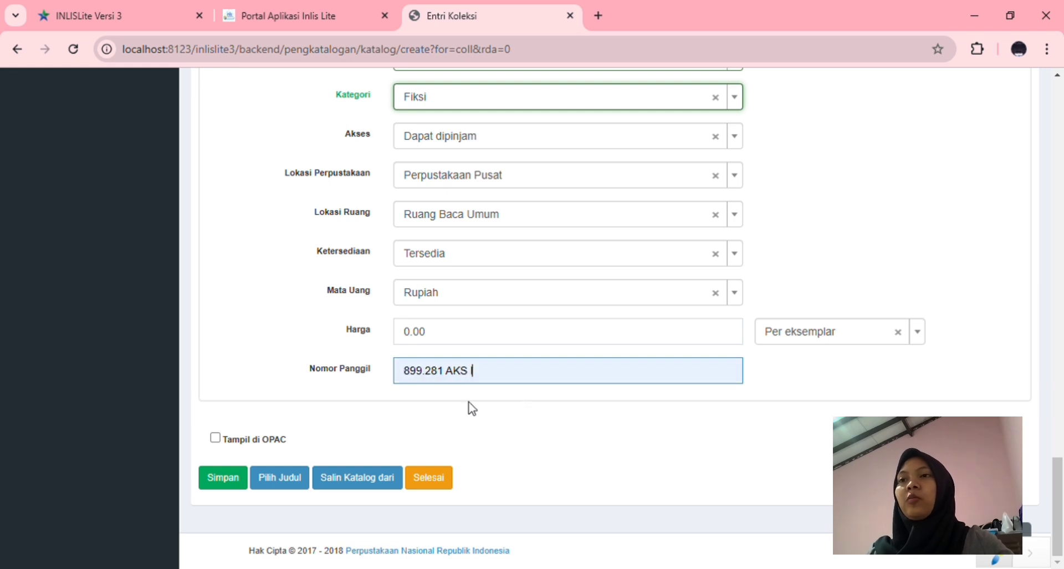
text(I)
click(216, 438)
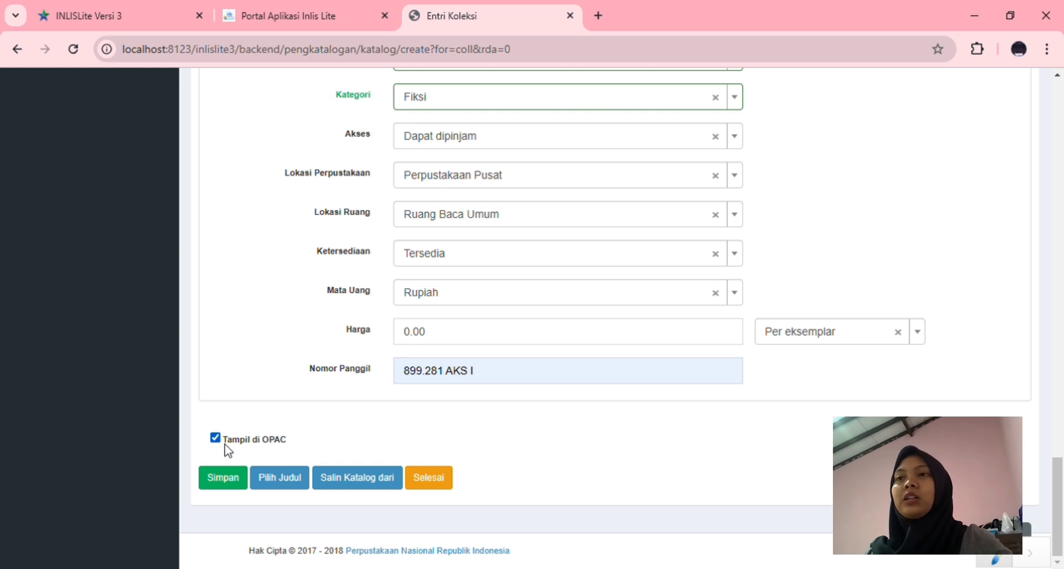
Save the entry and confirm the Koleksi list shows 4 items, including copies 00000224, 00000324, 00000424
click(227, 481)
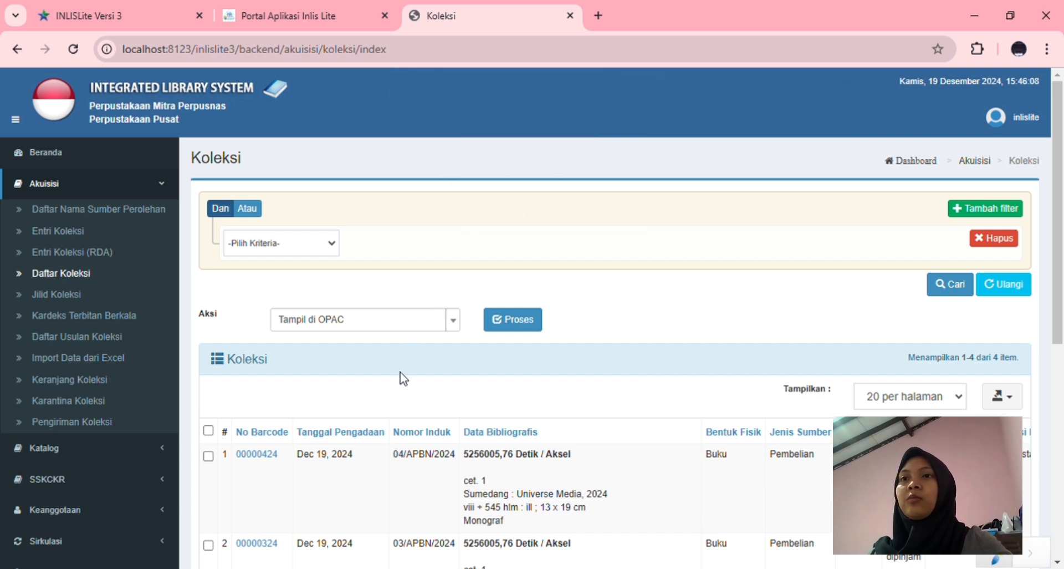
scroll(403, 379, down, 5)
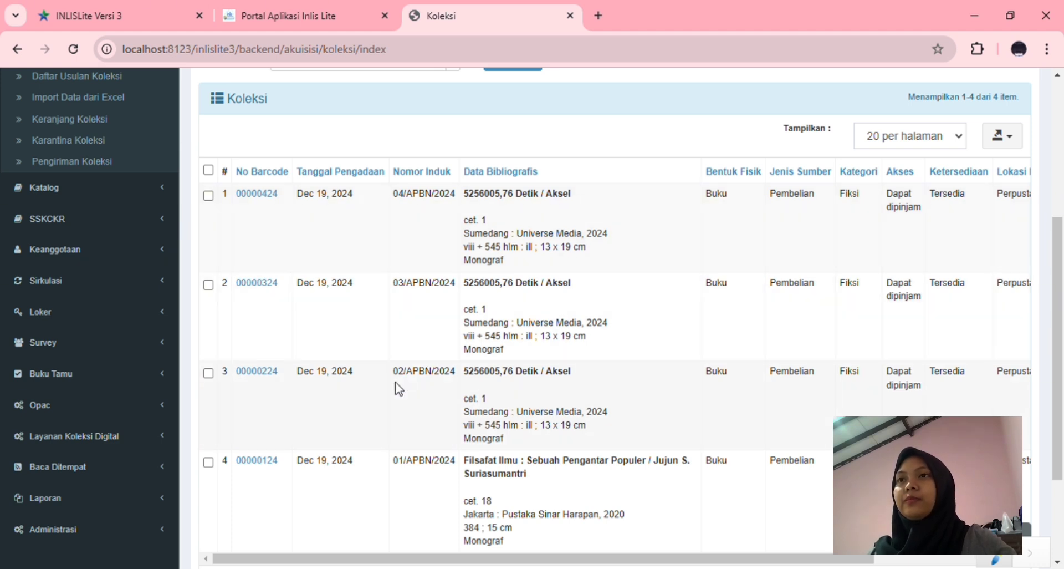
scroll(260, 283, up, 2)
scroll(260, 283, down, 1)
scroll(258, 281, up, 3)
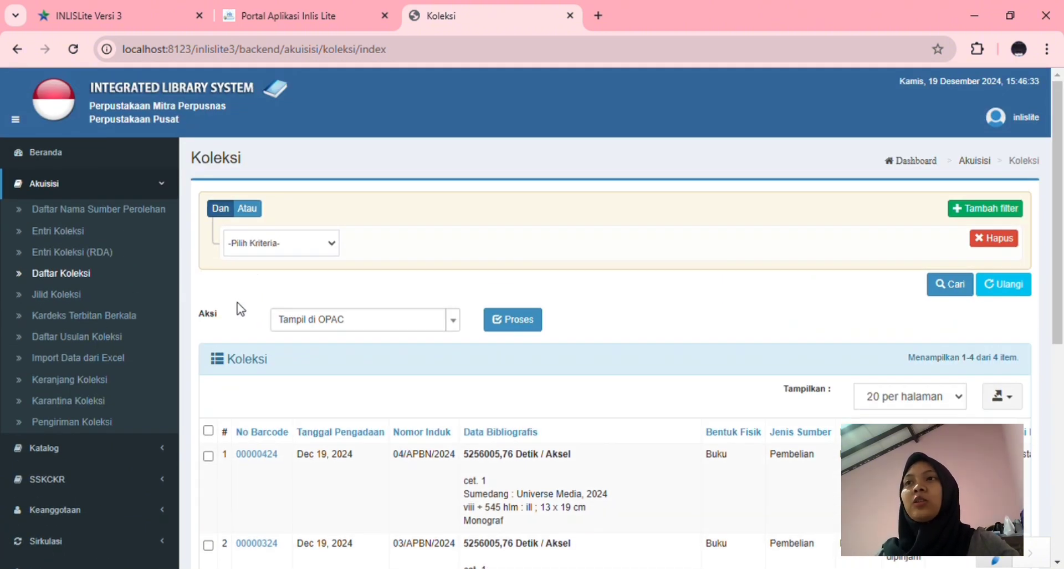
scroll(240, 309, down, 2)
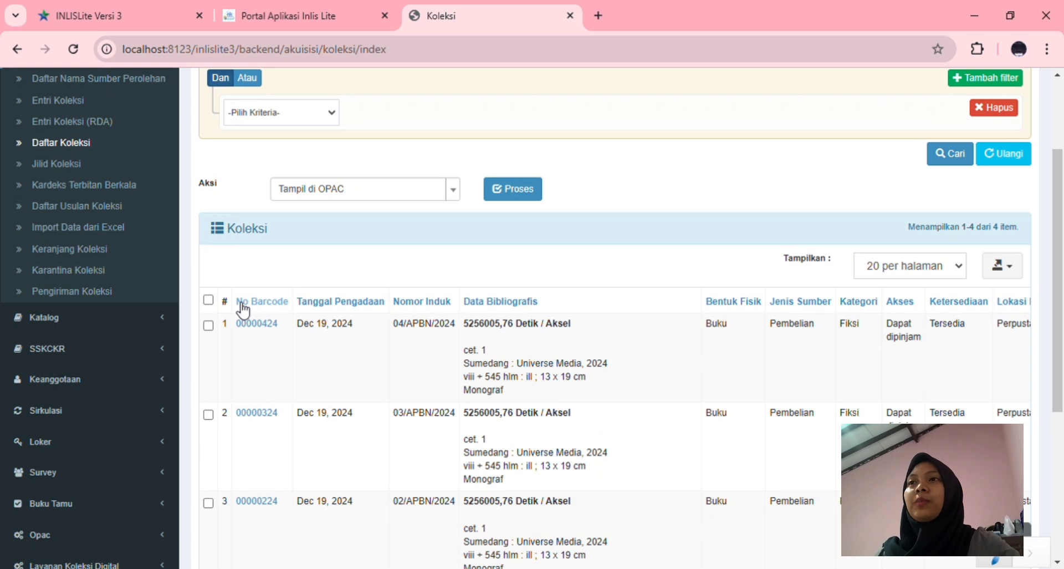
scroll(242, 310, up, 2)
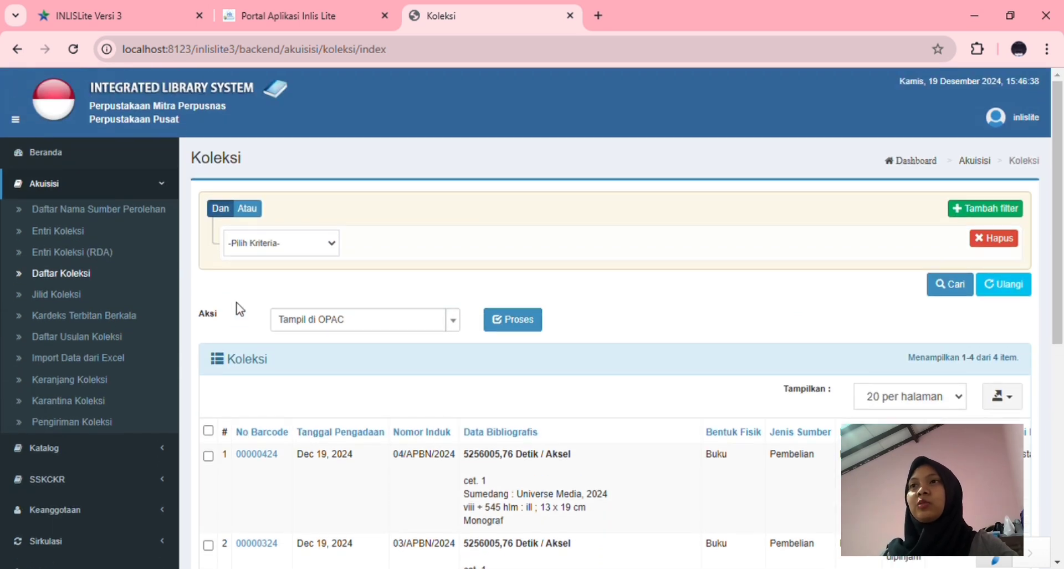
scroll(240, 304, down, 2)
scroll(209, 304, down, 2)
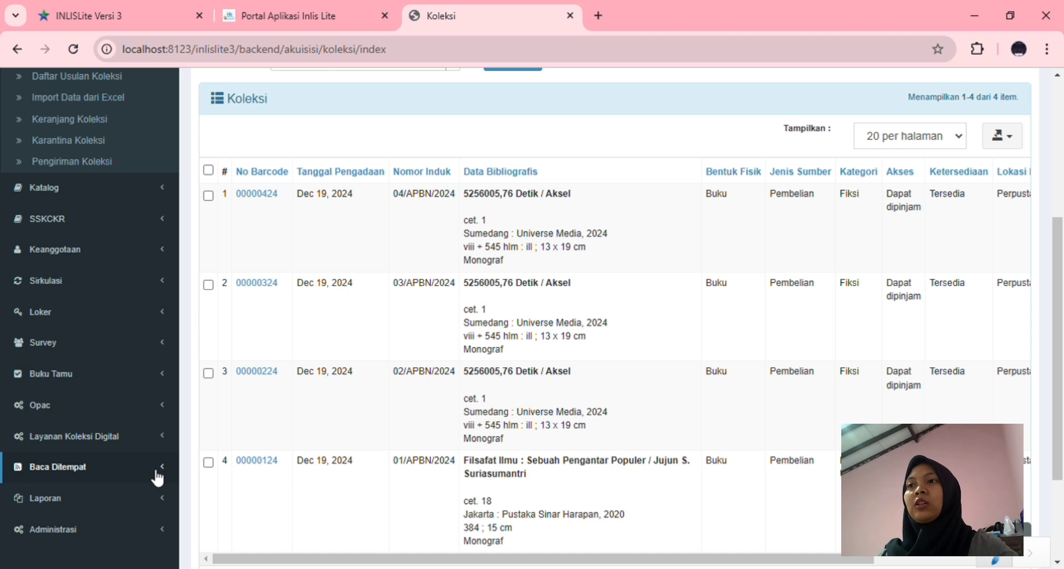
scroll(152, 471, down, 2)
scroll(143, 392, up, 2)
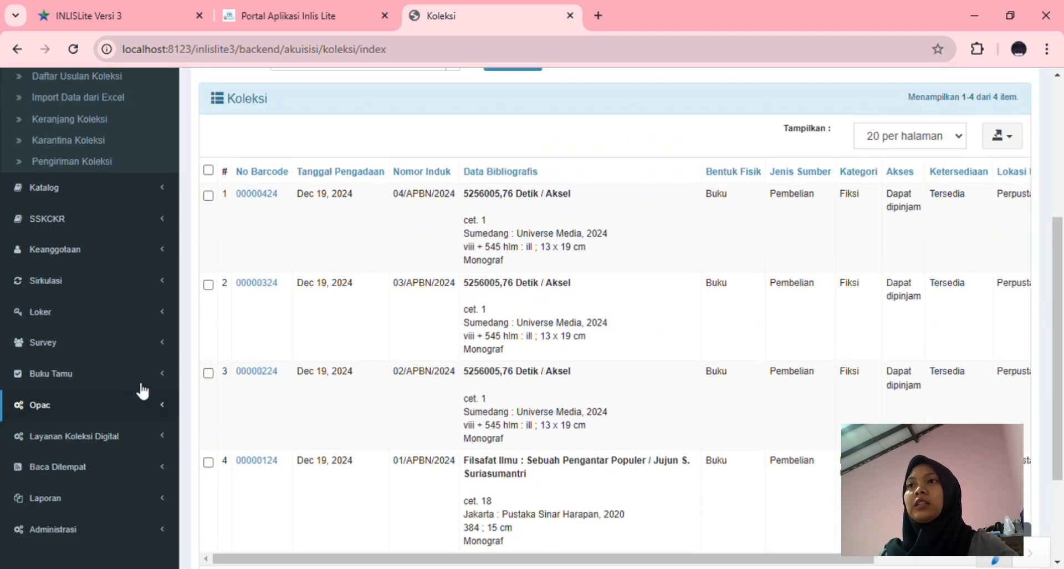
scroll(143, 388, up, 2)
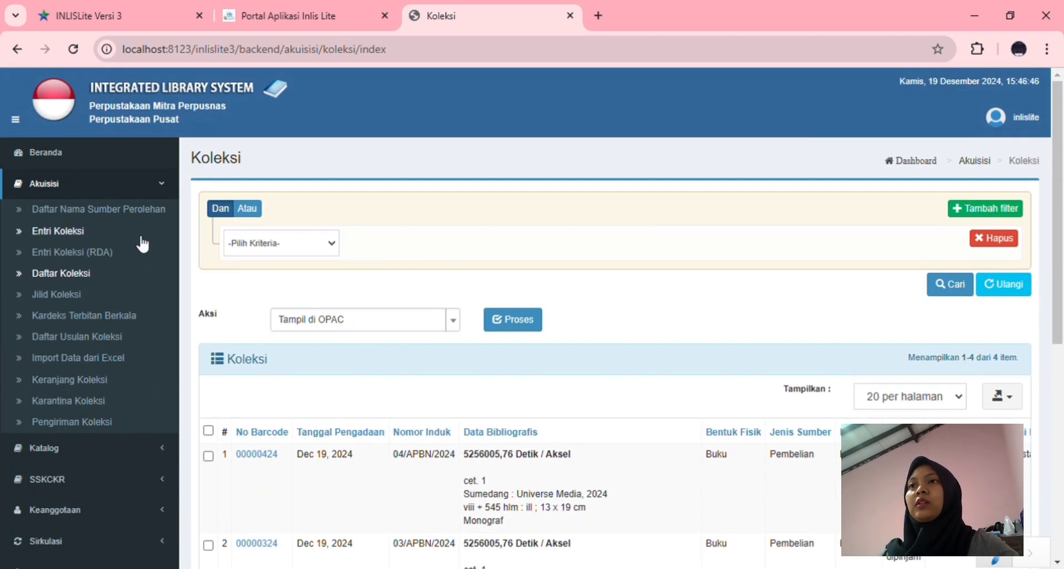
Open a blank Monograf form via Katalog > Entri Katalog, then expand Keanggotaan in the sidebar
click(161, 191)
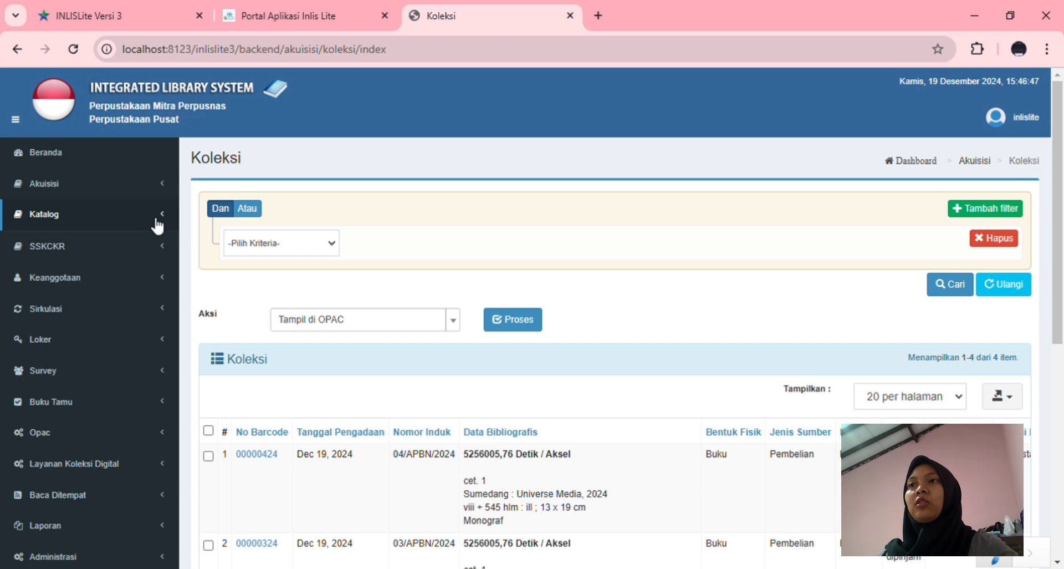
click(157, 221)
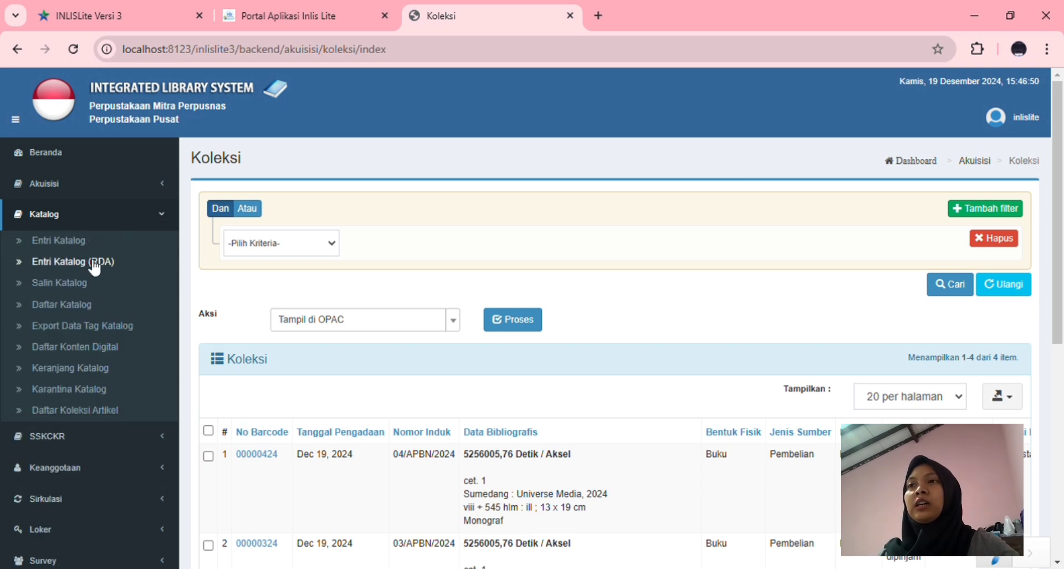
click(71, 245)
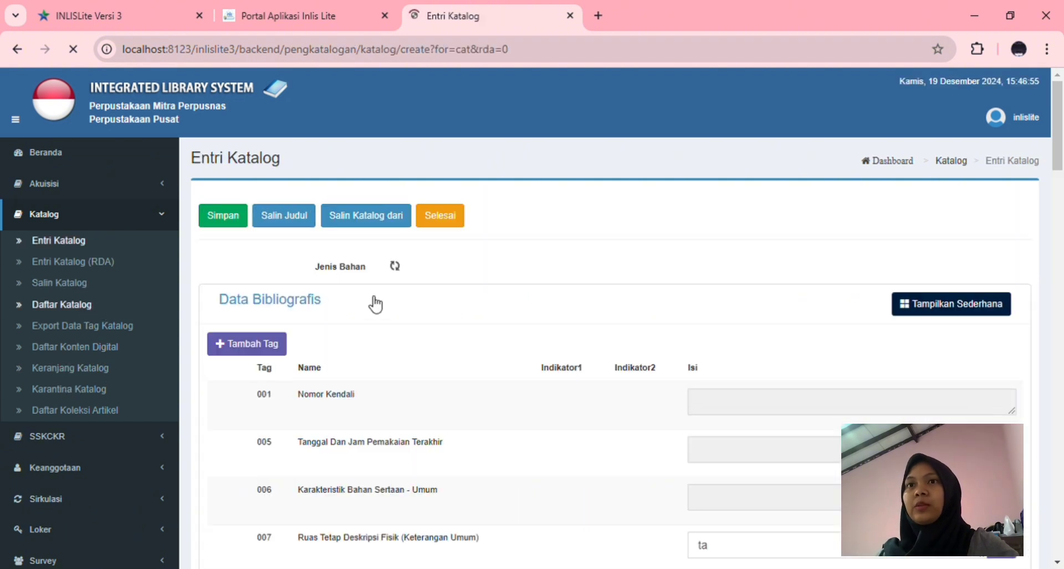
scroll(626, 417, down, 5)
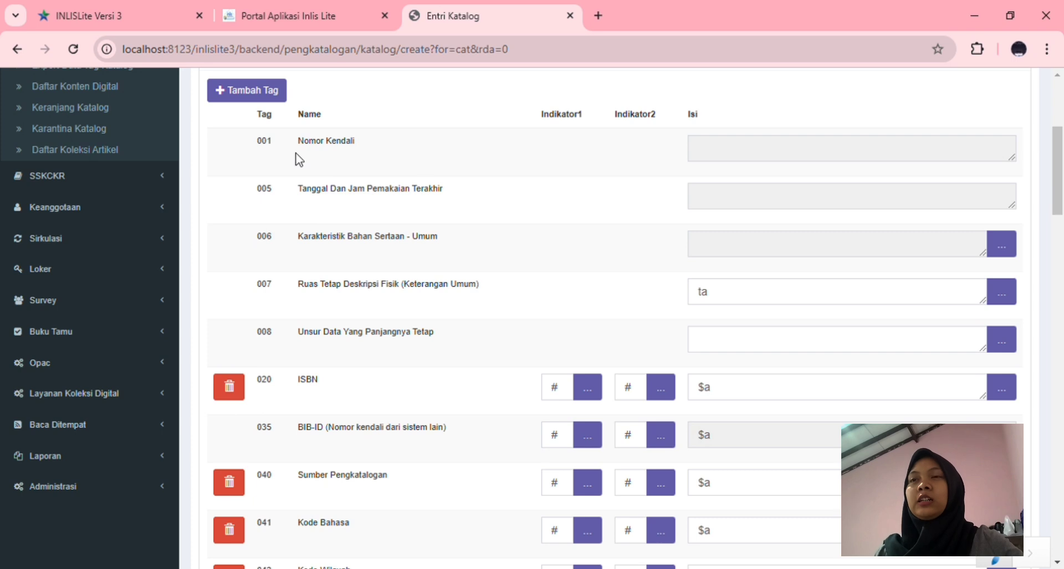
scroll(426, 360, down, 7)
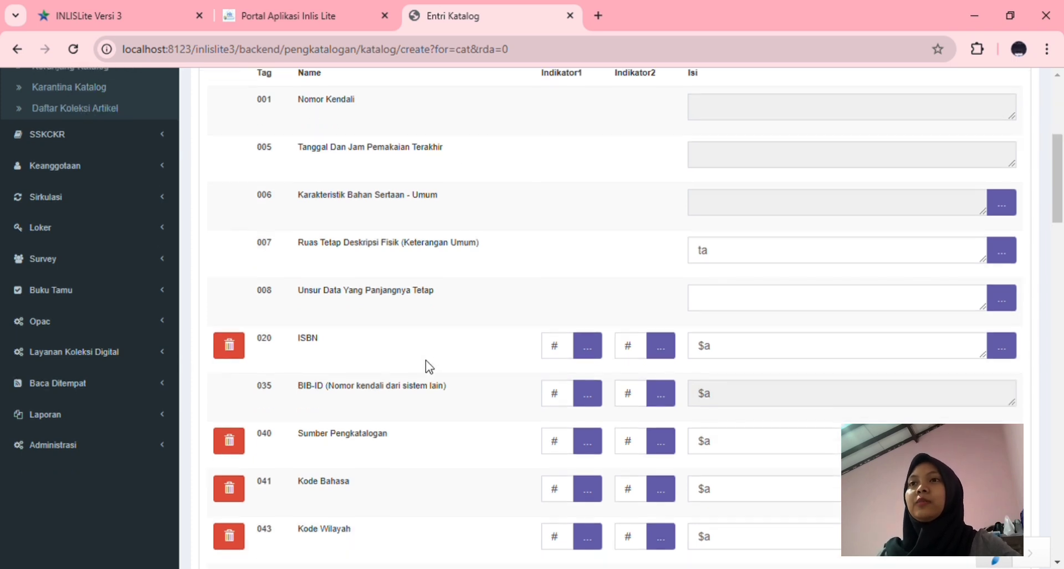
scroll(425, 361, up, 7)
scroll(425, 361, up, 5)
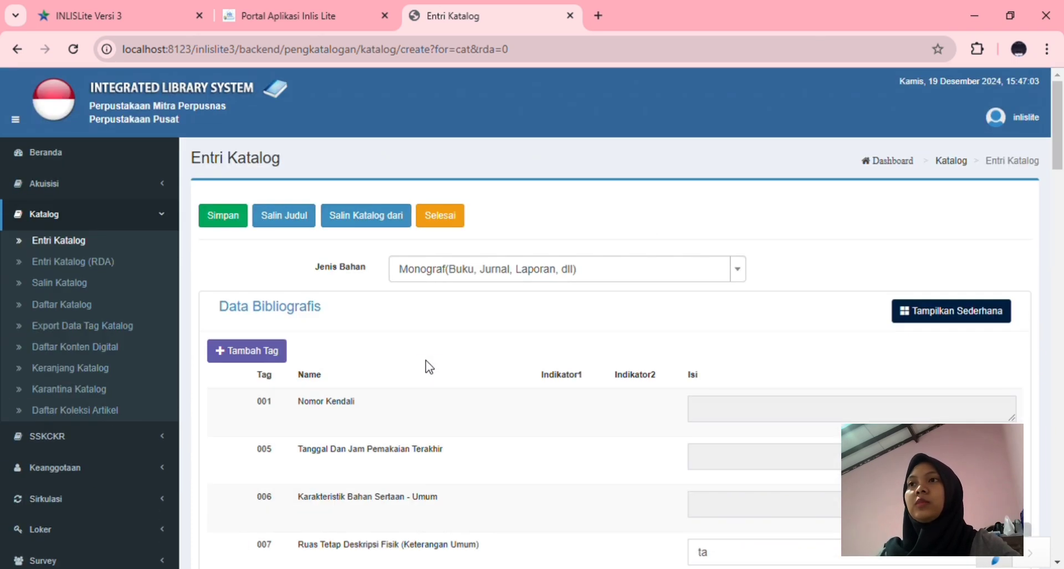
click(114, 224)
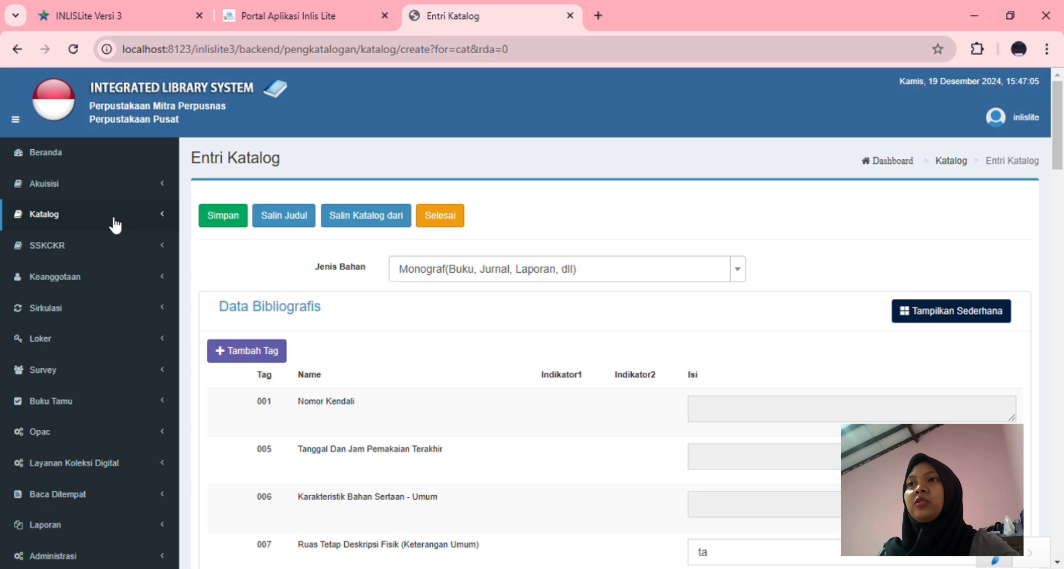
click(102, 276)
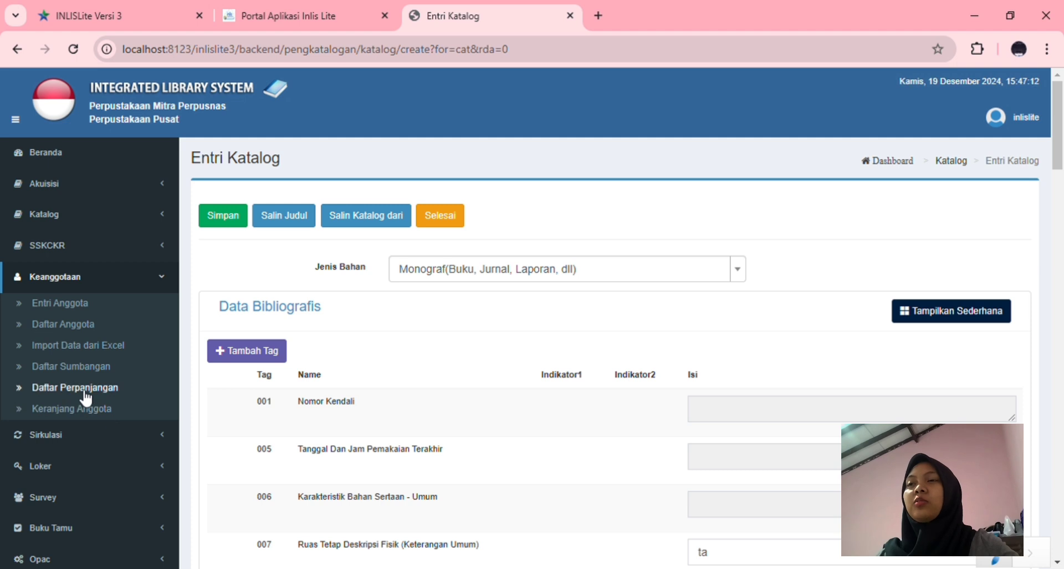
Open the Entri Anggota form, then collapse Keanggotaan and toggle Akuisisi in the sidebar
click(64, 308)
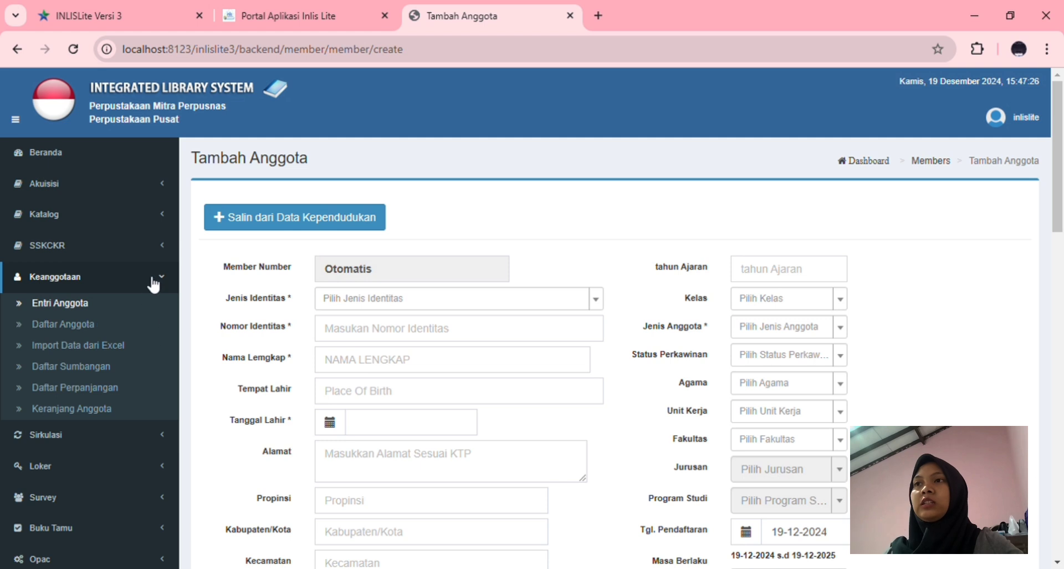
click(162, 280)
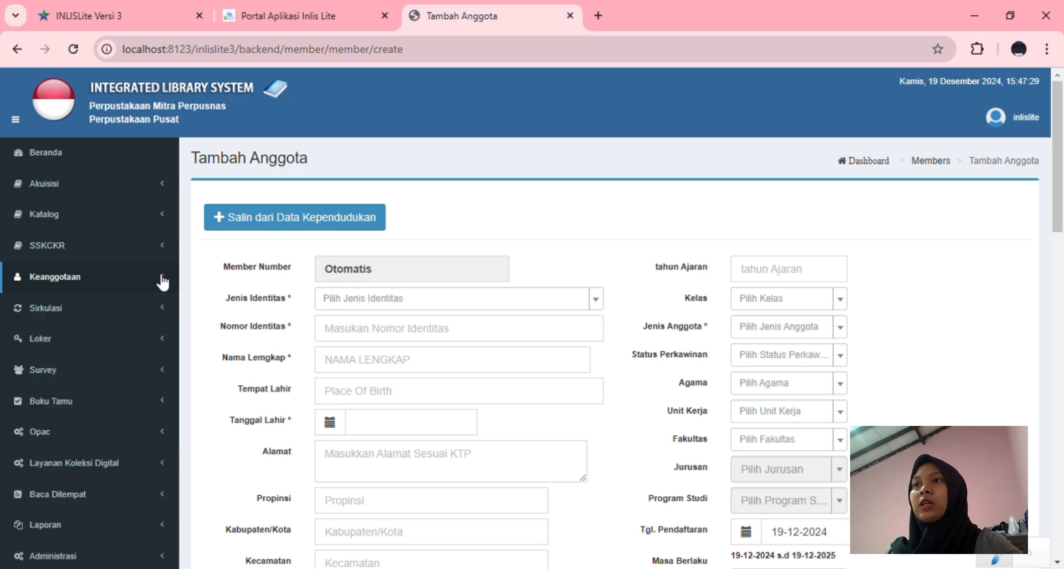
click(147, 193)
click(149, 194)
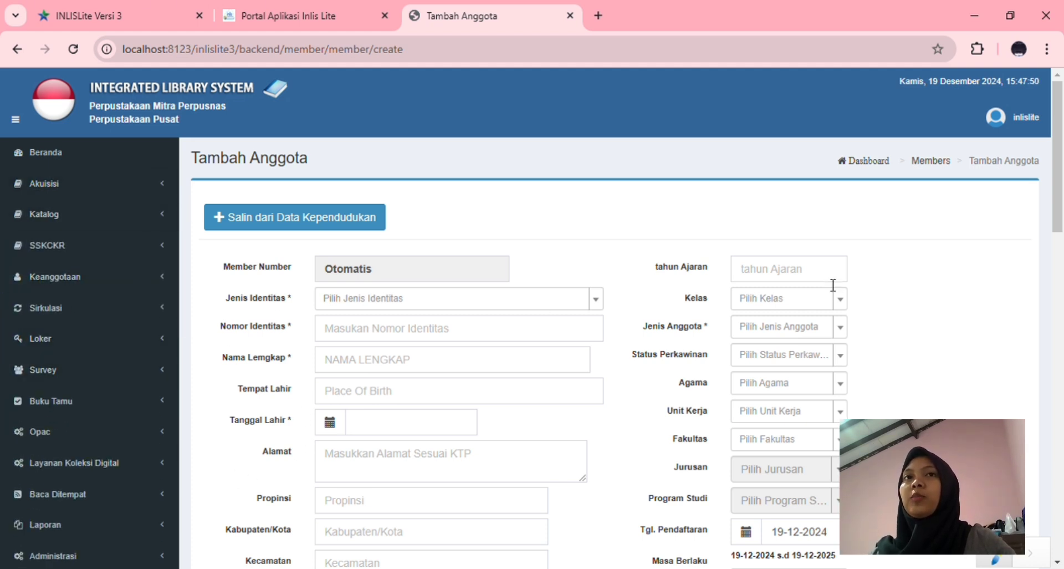
Sign out with Keluar from the user panel and close the Backoffice INLISLite tab
click(1018, 124)
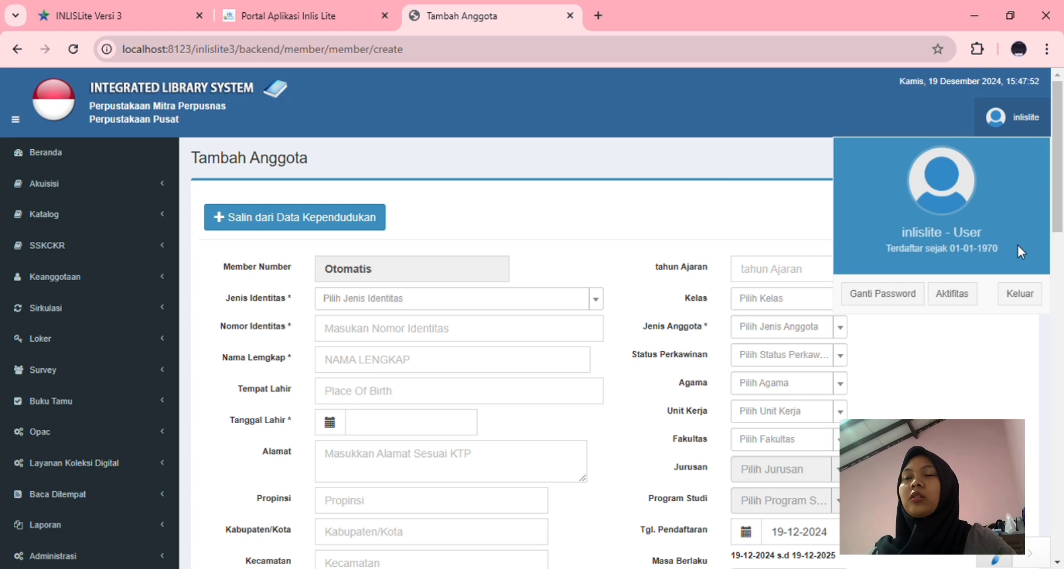
click(1006, 294)
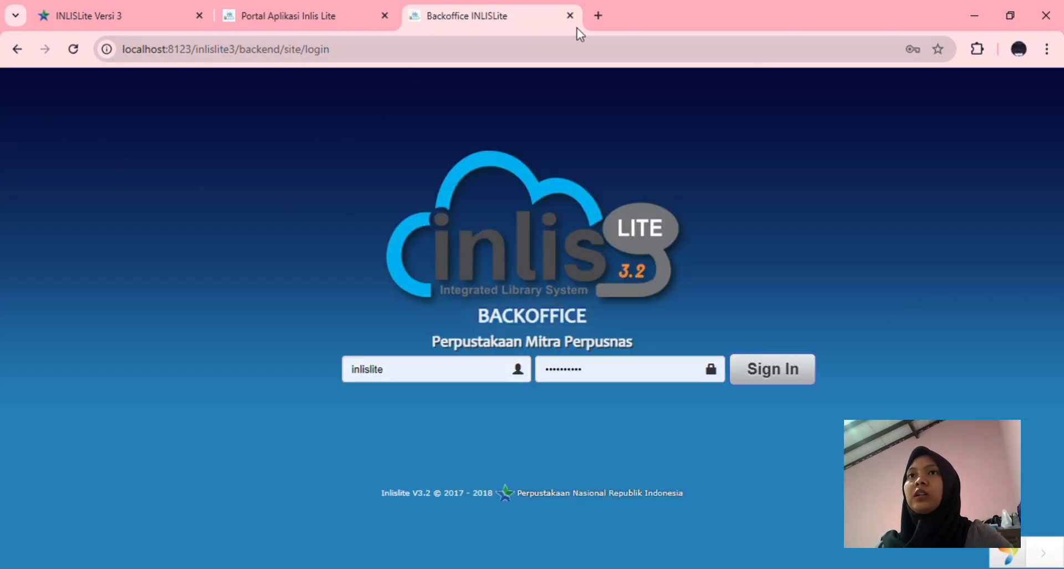
click(570, 15)
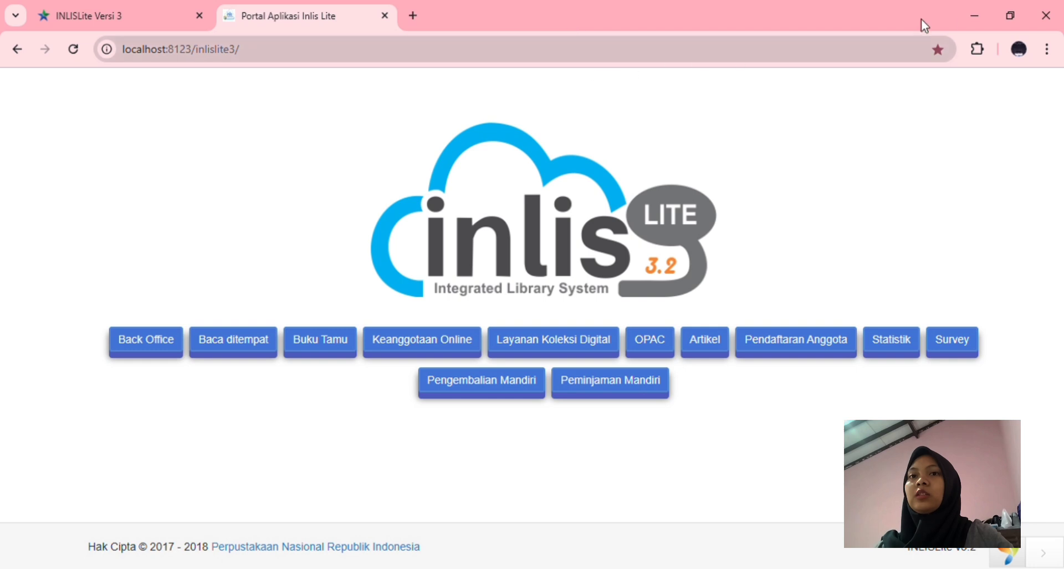